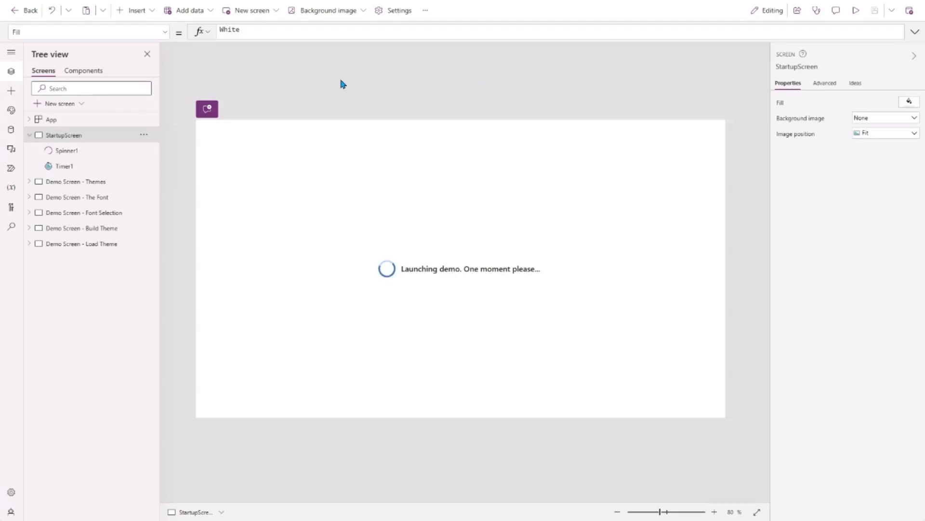
# - Preview the app from the startup screen until the Themes demo screen loads, and return to the editor
pyautogui.click(856, 12)
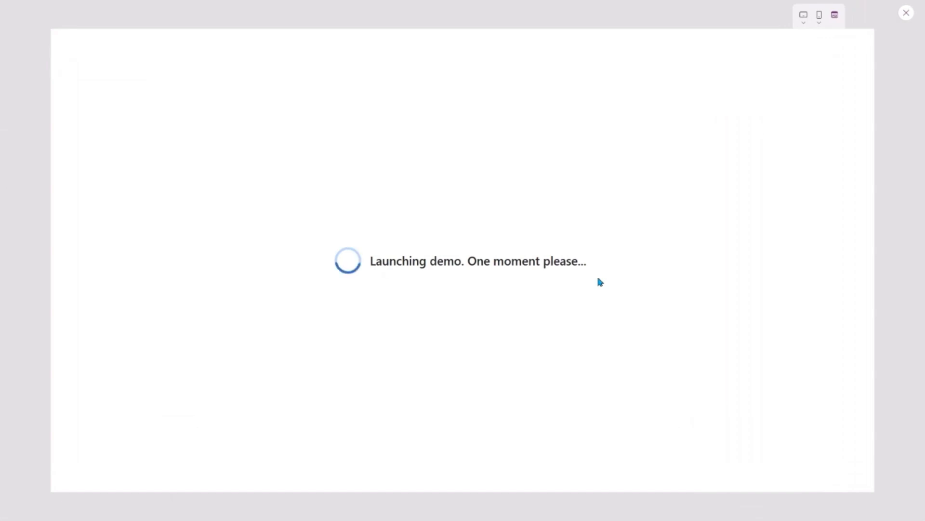
pyautogui.click(906, 13)
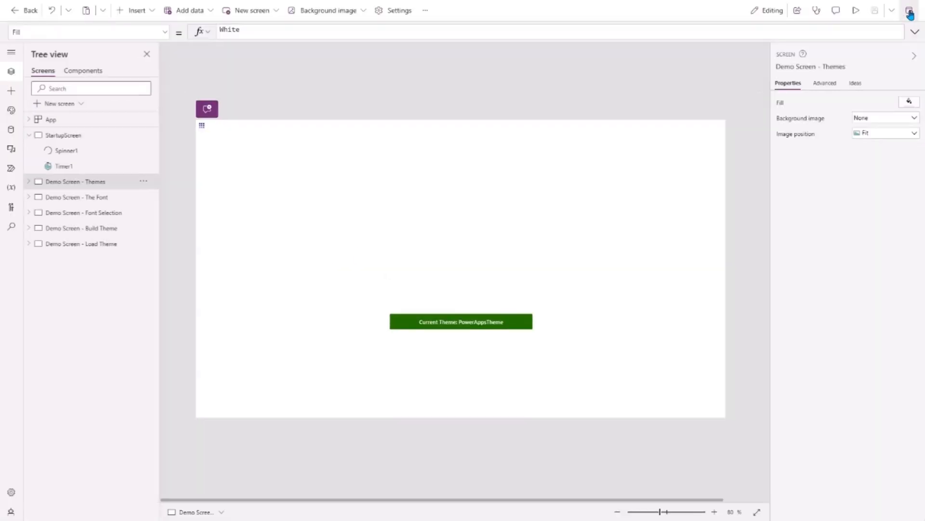
# - Examine the App.Theme record and its Name, Font and Colors fields in the Text formula of the current-theme button
pyautogui.click(449, 329)
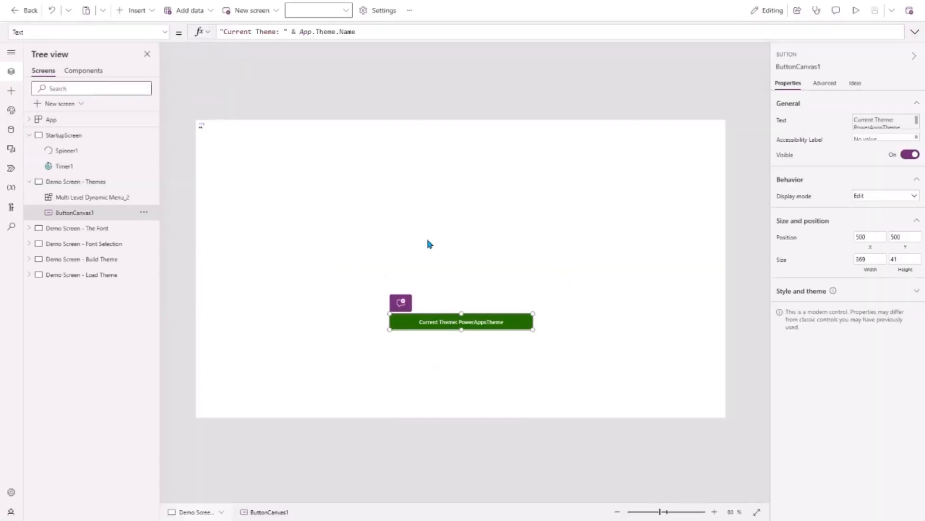
pyautogui.click(336, 31)
pyautogui.click(227, 47)
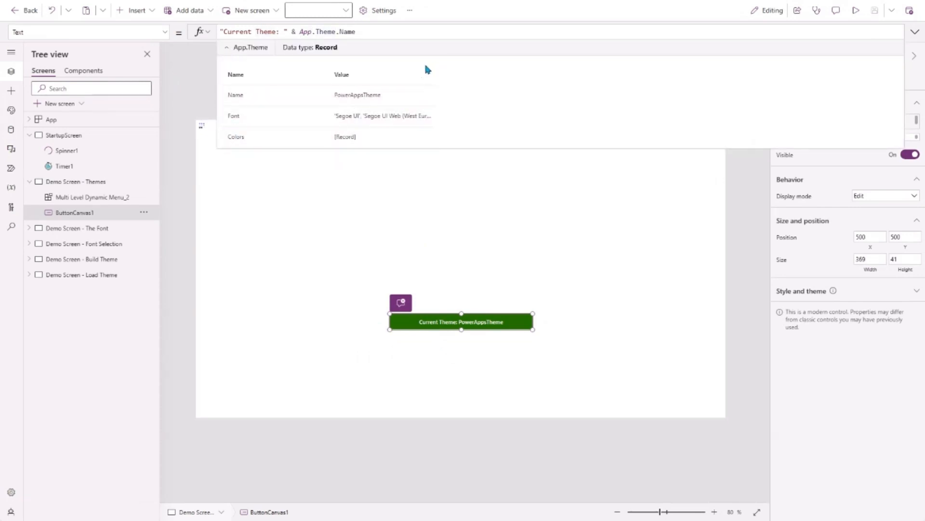
pyautogui.moveTo(430, 62); pyautogui.dragTo(655, 62)
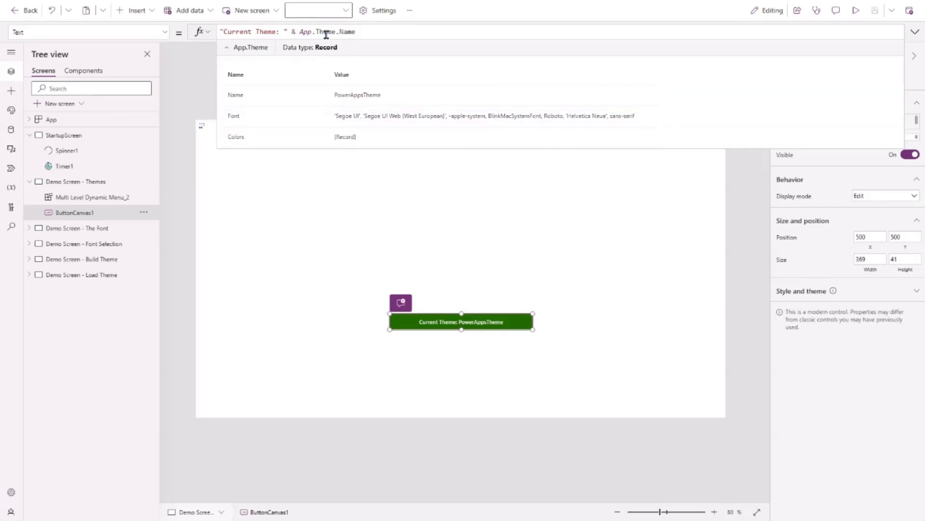
pyautogui.click(384, 35)
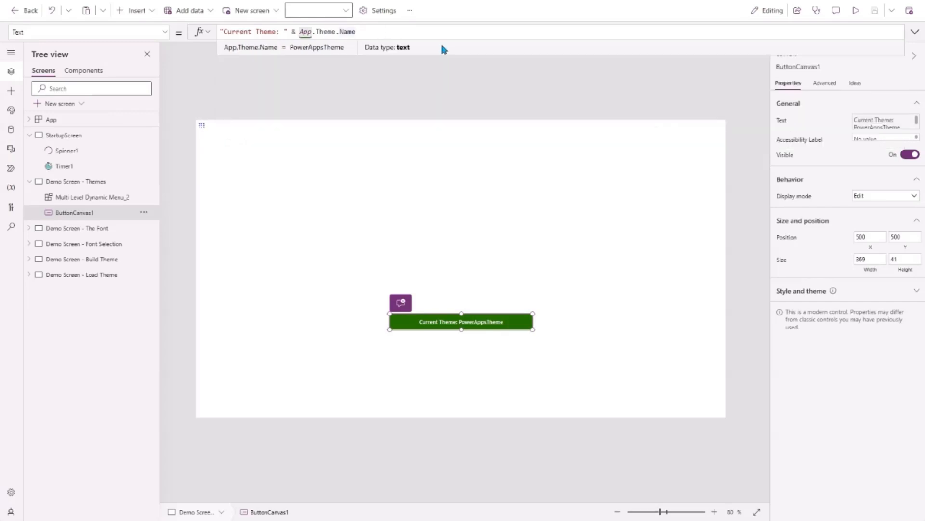
# - Examine the gvar_AppTheme record and its full list of Colors in the current-theme button's OnSelect formula
pyautogui.click(166, 32)
pyautogui.click(91, 121)
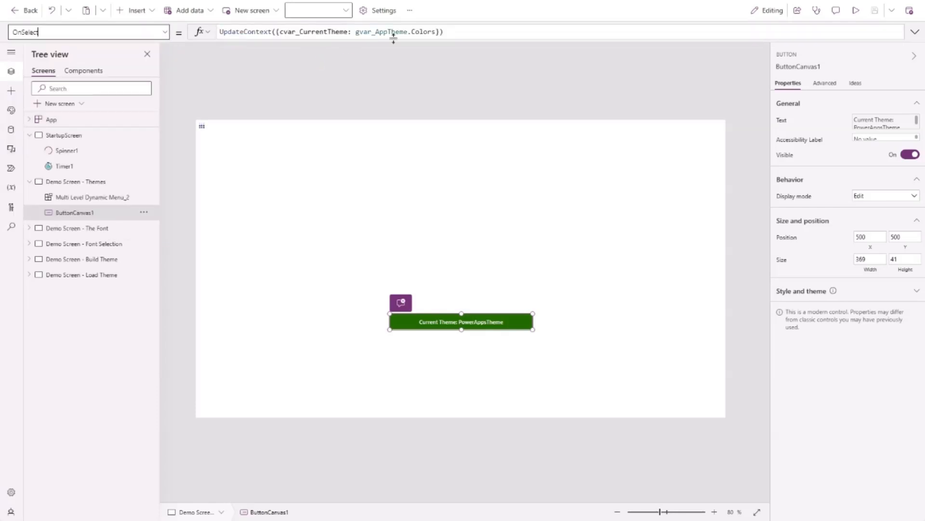
pyautogui.click(436, 32)
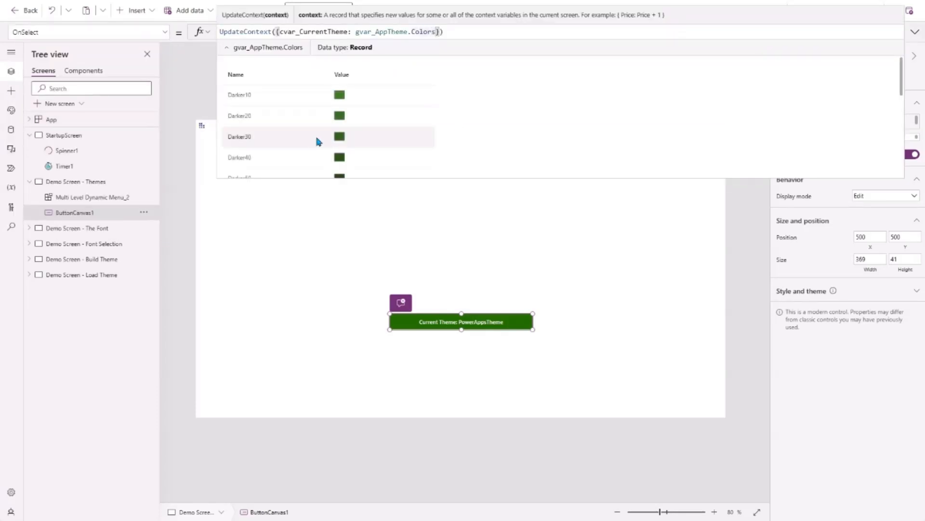
pyautogui.scroll(-1, 456, 137)
pyautogui.scroll(-2, 456, 138)
pyautogui.scroll(5, 456, 139)
pyautogui.scroll(-3, 266, 92)
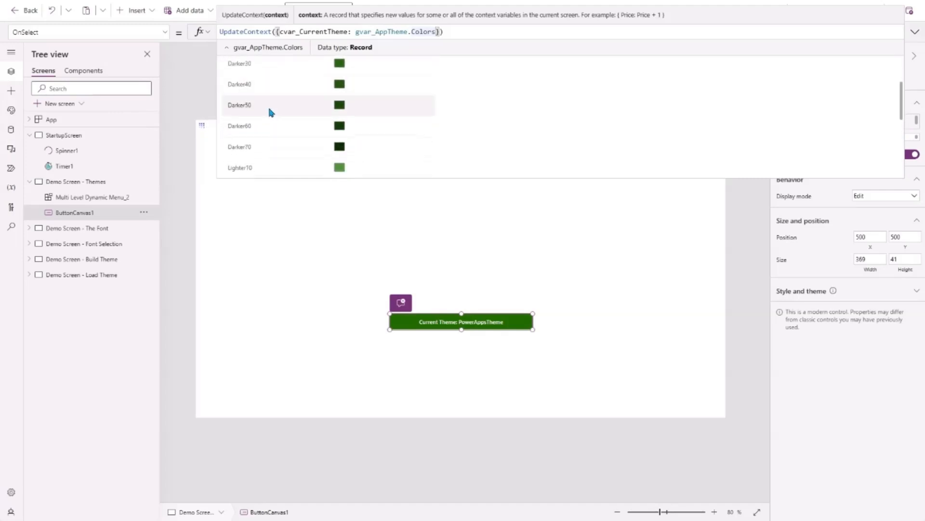
pyautogui.scroll(-4, 265, 146)
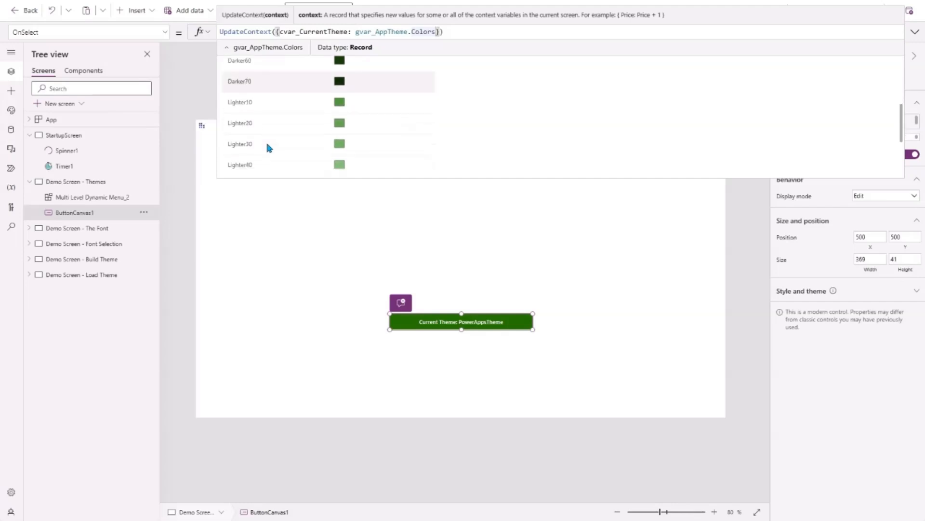
pyautogui.scroll(-3, 268, 147)
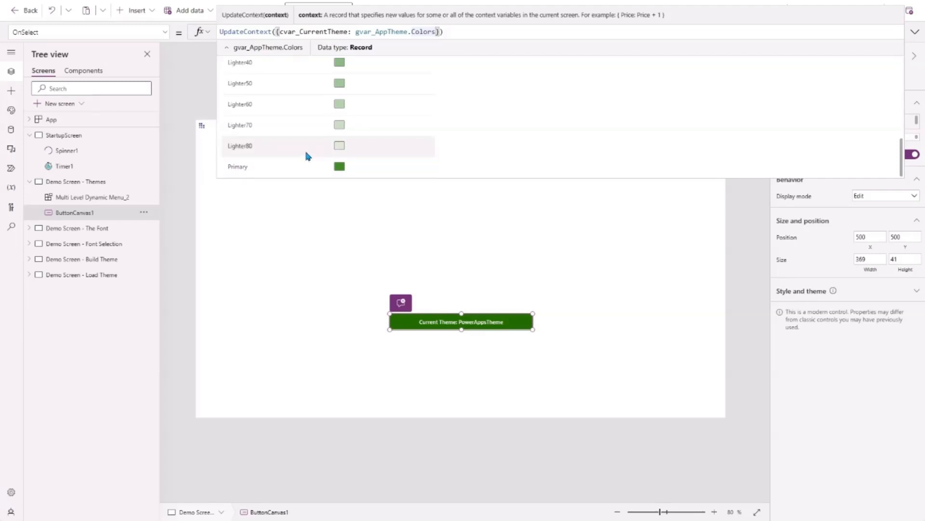
pyautogui.scroll(8, 308, 172)
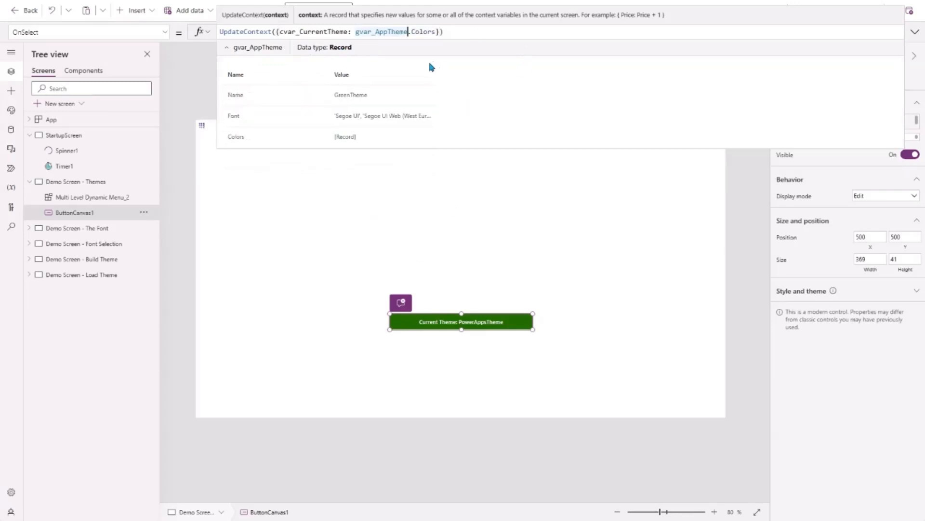
pyautogui.moveTo(531, 64); pyautogui.dragTo(643, 72)
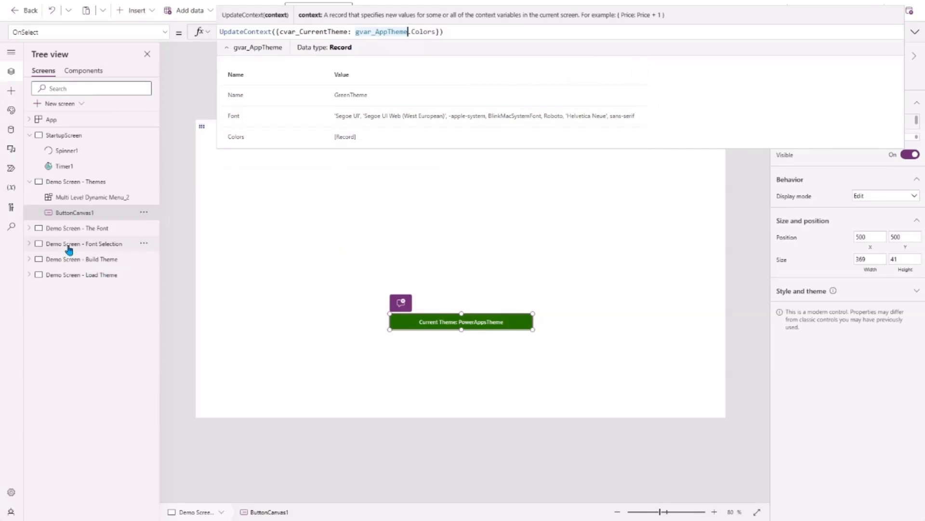
pyautogui.click(916, 33)
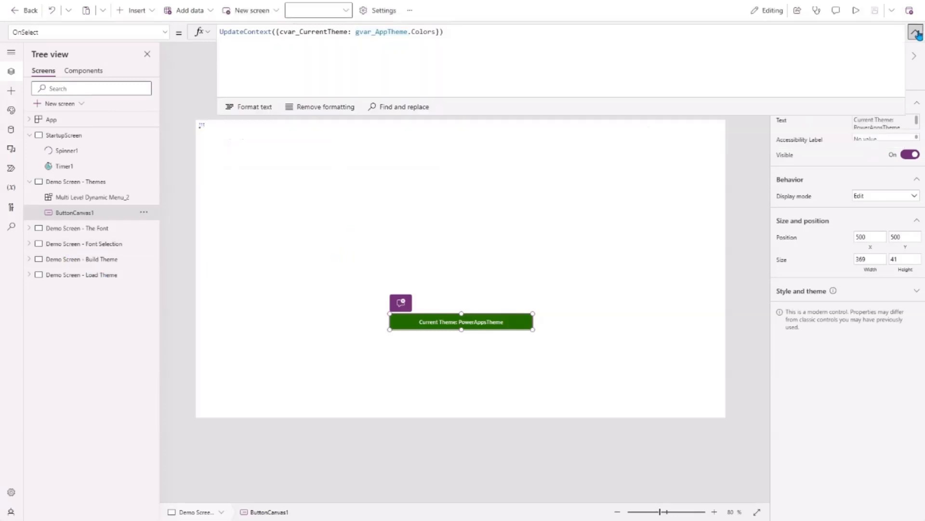
# - Preview the app's Font Breakdown page to compare the two font text samples, and return to the editor
pyautogui.click(864, 18)
pyautogui.click(59, 38)
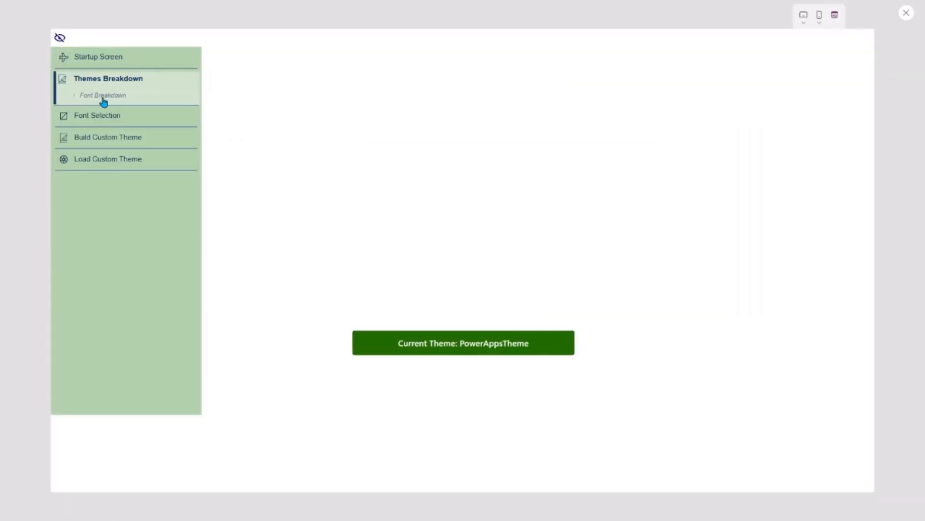
pyautogui.click(106, 96)
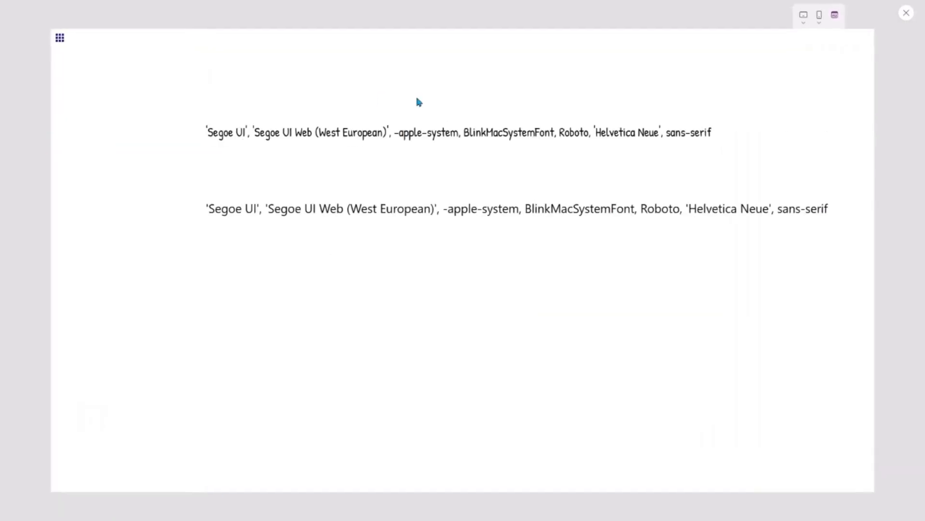
pyautogui.click(907, 13)
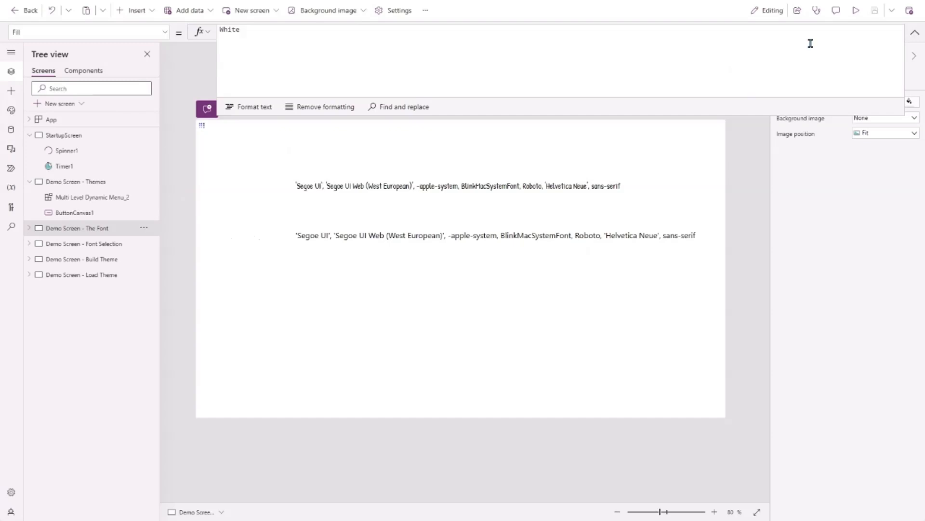
# - Preview the app and go to its Font Selection page
pyautogui.click(856, 10)
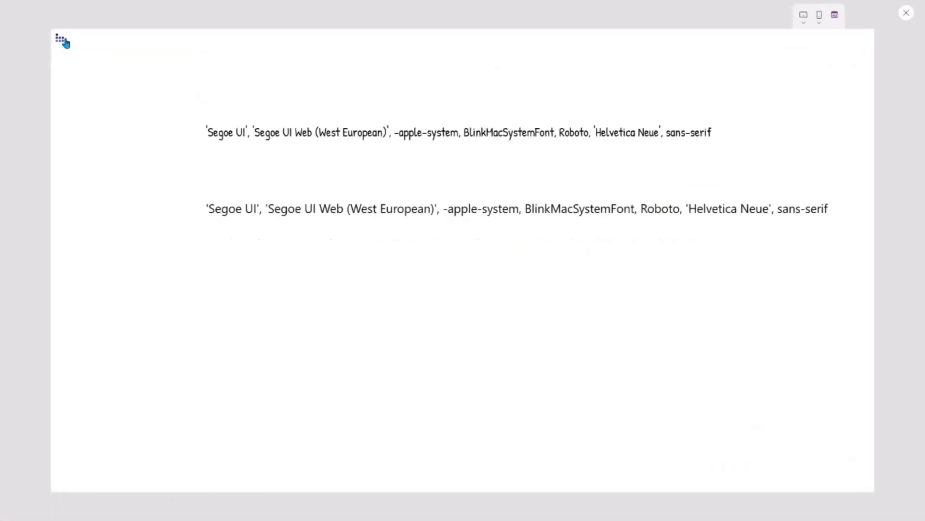
pyautogui.click(61, 39)
pyautogui.click(124, 117)
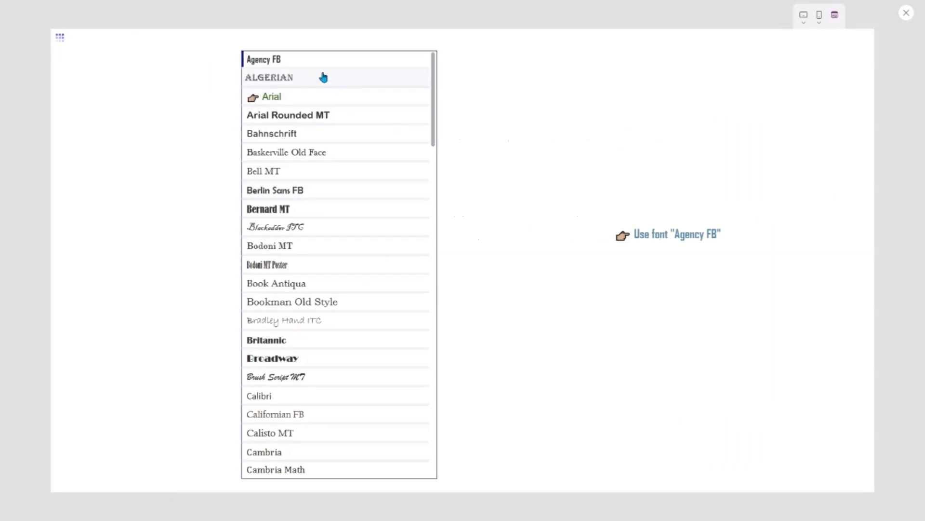
# - Browse the font list and try out the fonts Jokerman, Rockwell and Tahoma in the sample
pyautogui.scroll(-20, 329, 248)
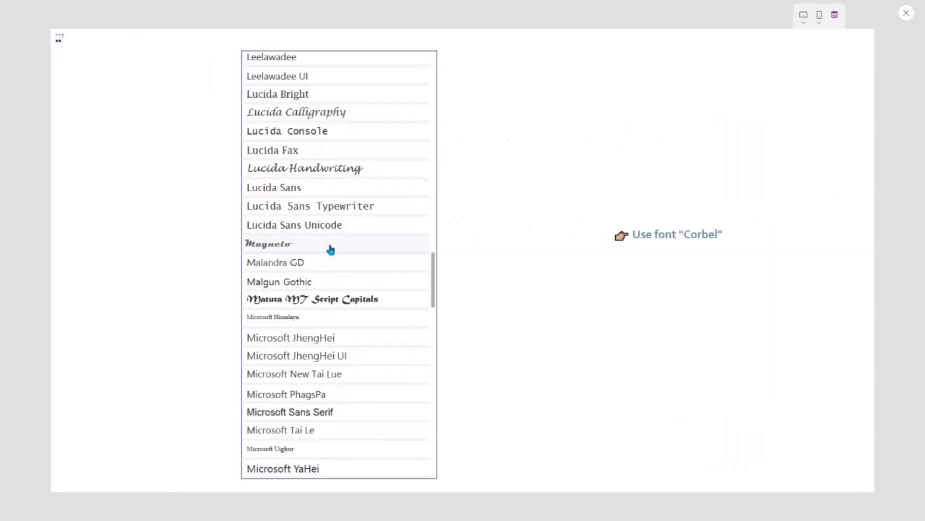
pyautogui.scroll(7, 328, 248)
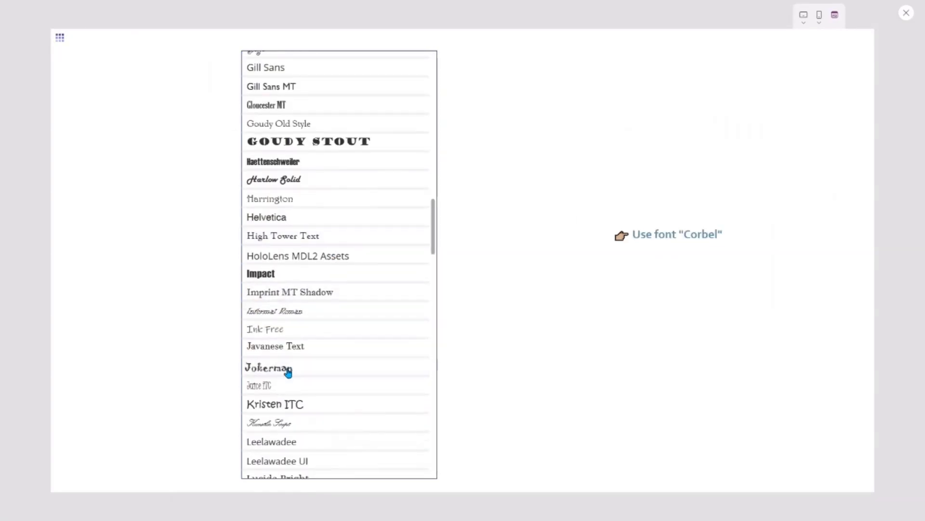
pyautogui.click(287, 369)
pyautogui.scroll(-20, 310, 293)
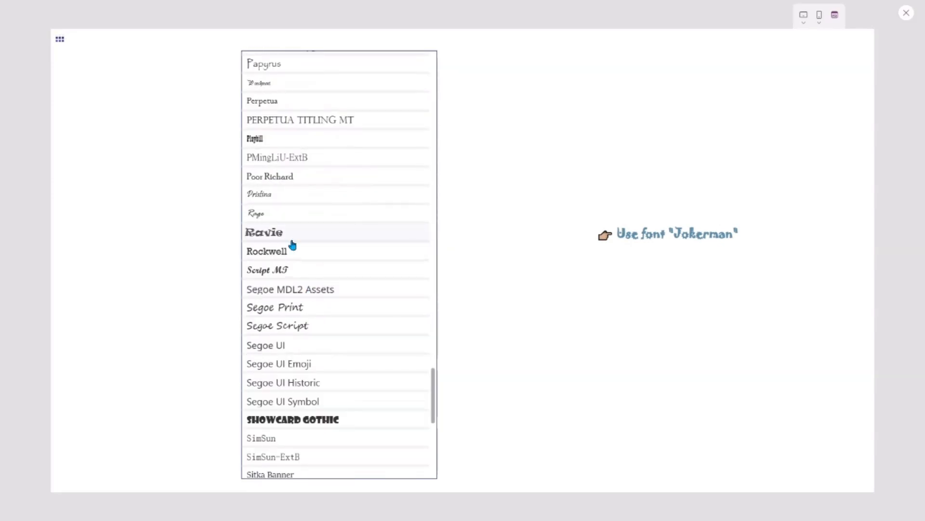
pyautogui.click(286, 251)
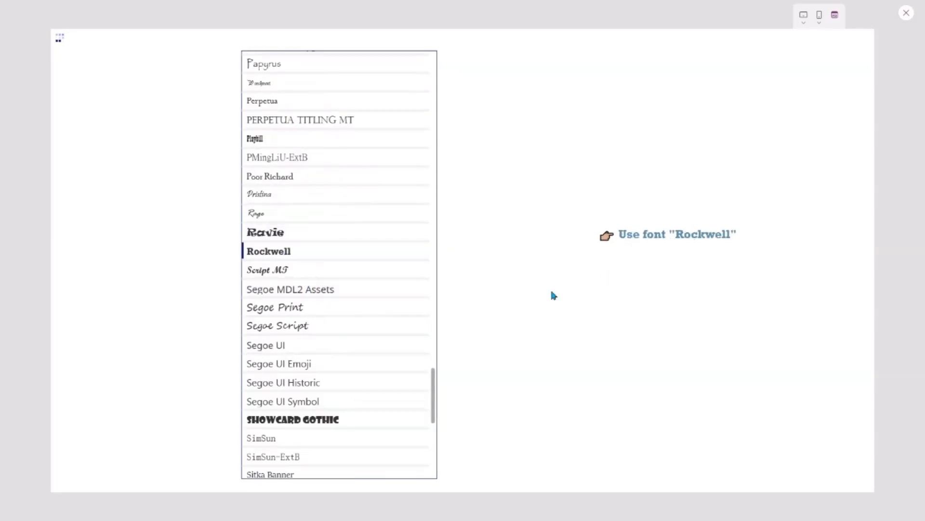
pyautogui.scroll(-8, 267, 256)
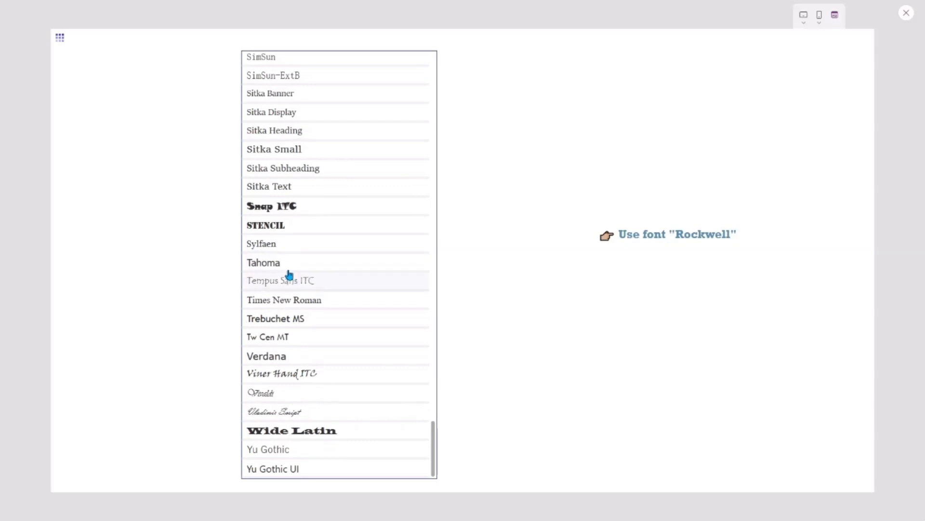
pyautogui.click(288, 265)
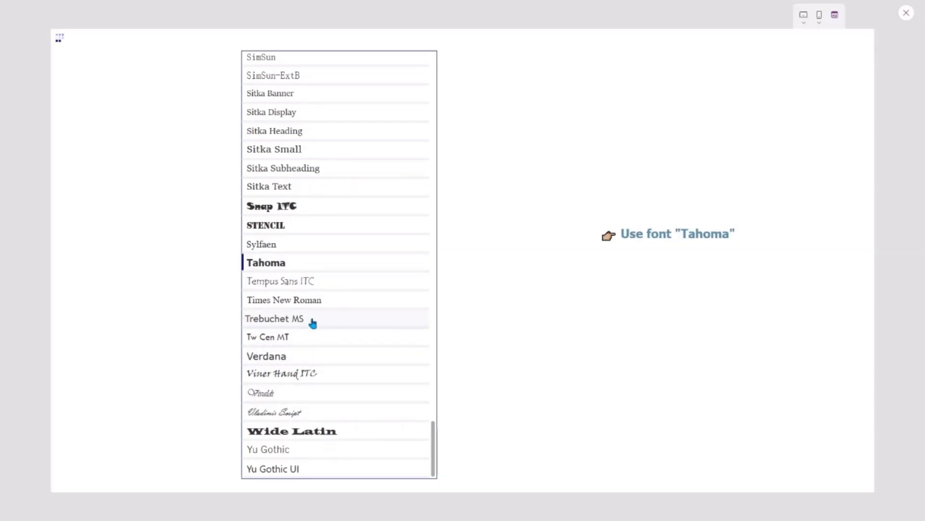
# - Apply Tw Cen MT as the app's font and dismiss the notification
pyautogui.click(296, 339)
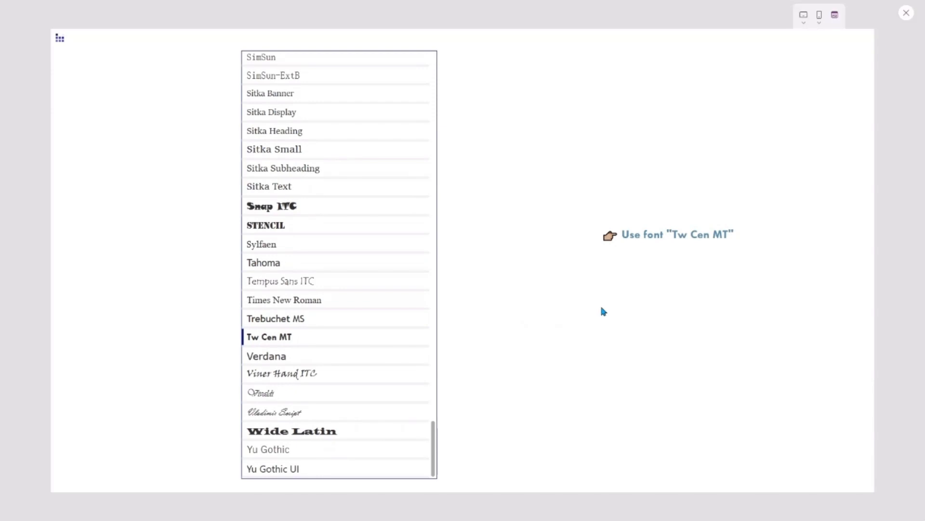
pyautogui.click(644, 236)
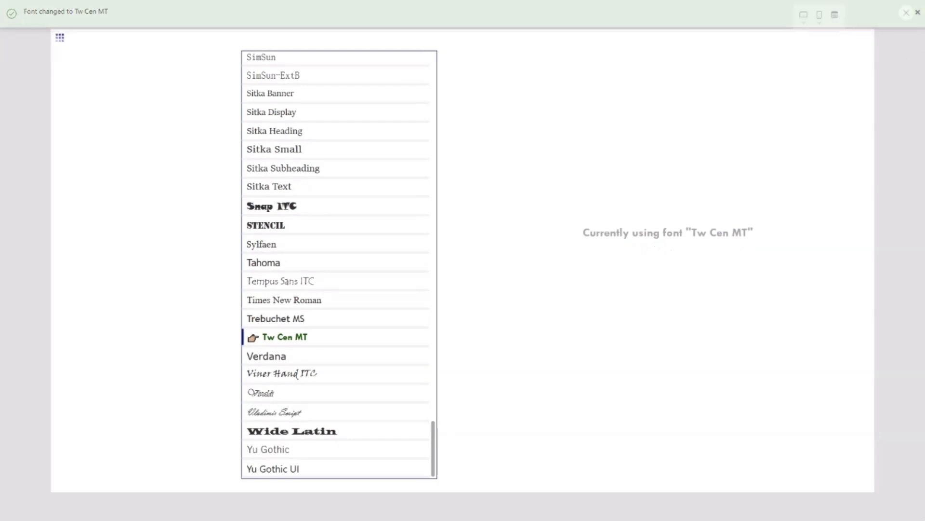
pyautogui.click(916, 13)
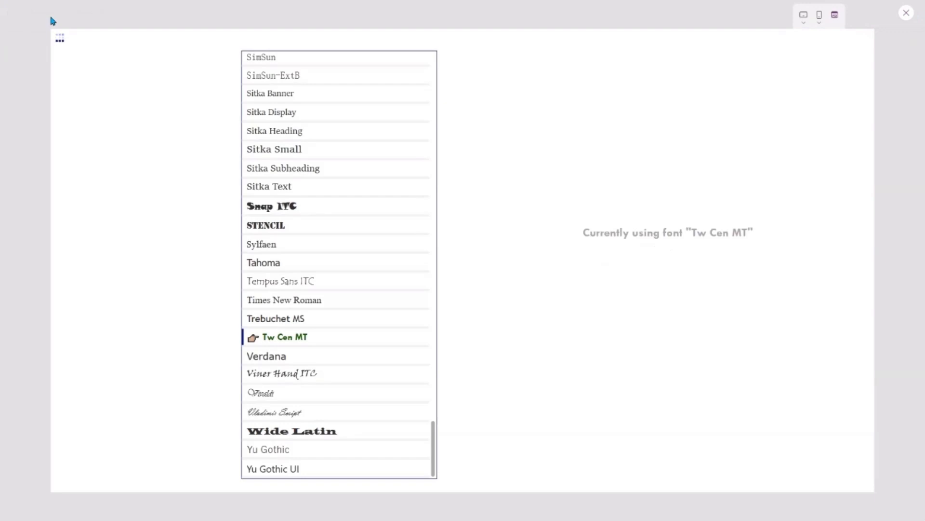
# - Go to the Build Custom Theme page and set the theme base colour to RGBA(116, 118, 52, 1)
pyautogui.click(60, 41)
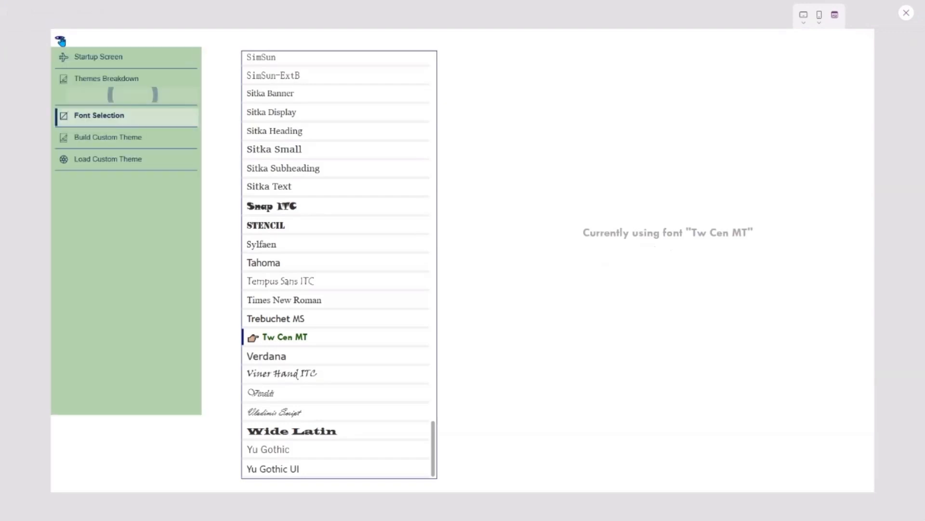
pyautogui.click(110, 140)
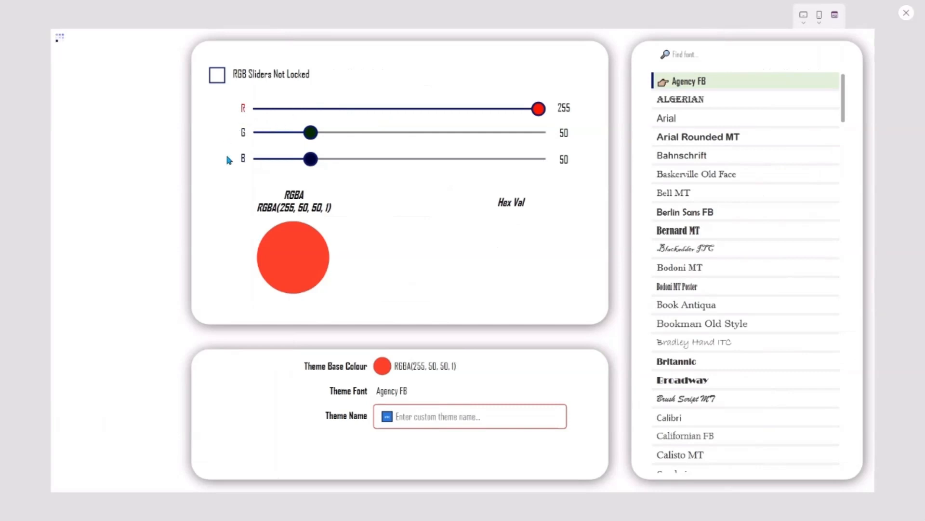
pyautogui.moveTo(314, 134)
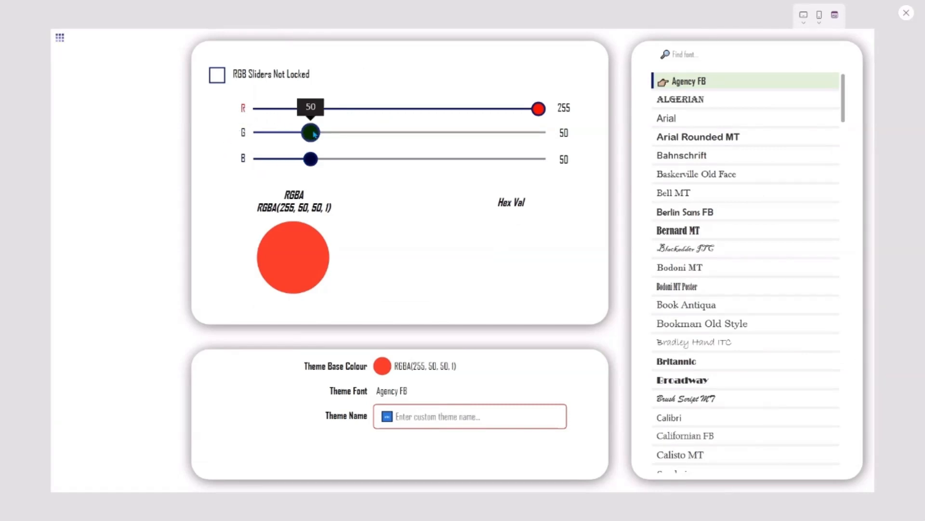
pyautogui.moveTo(314, 134); pyautogui.dragTo(328, 133)
pyautogui.click(425, 109)
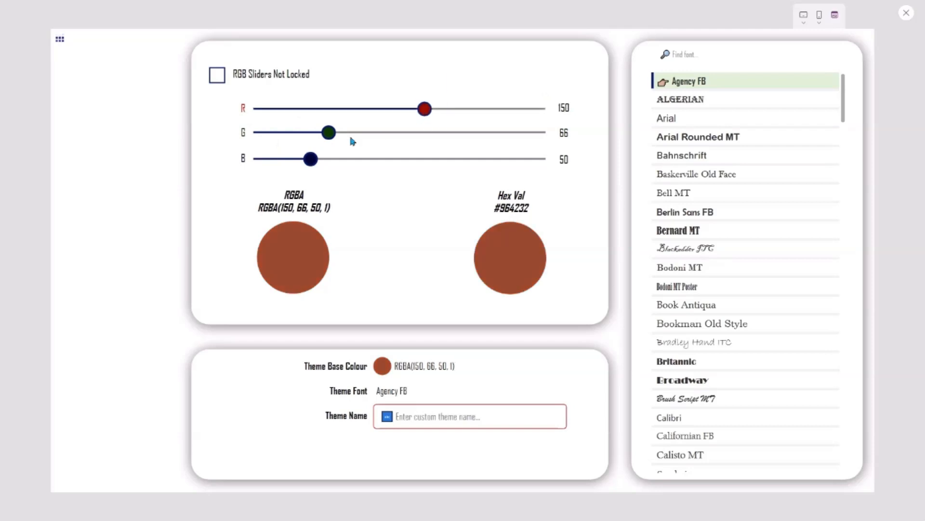
pyautogui.moveTo(424, 109); pyautogui.dragTo(383, 109)
pyautogui.moveTo(327, 134); pyautogui.dragTo(386, 109)
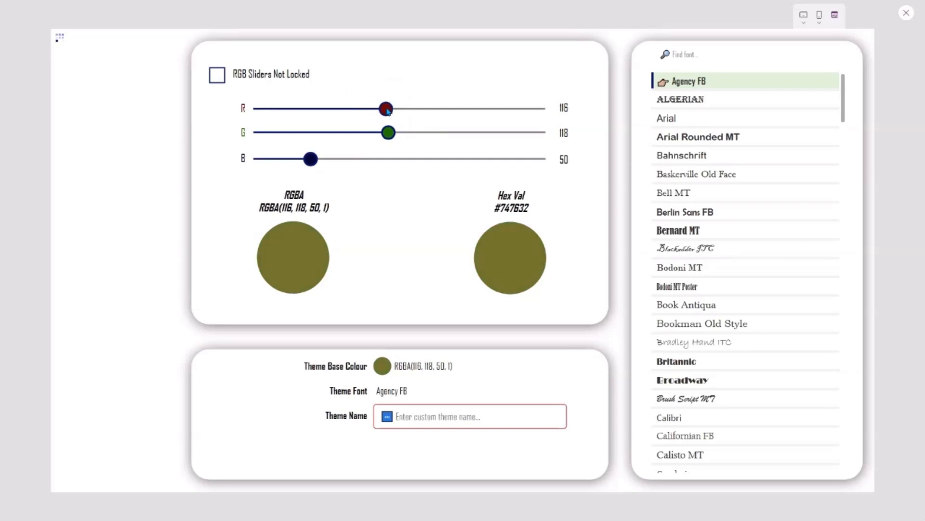
pyautogui.moveTo(311, 159)
pyautogui.mouseDown()
pyautogui.moveTo(346, 158)
pyautogui.moveTo(314, 164)
pyautogui.mouseUp()
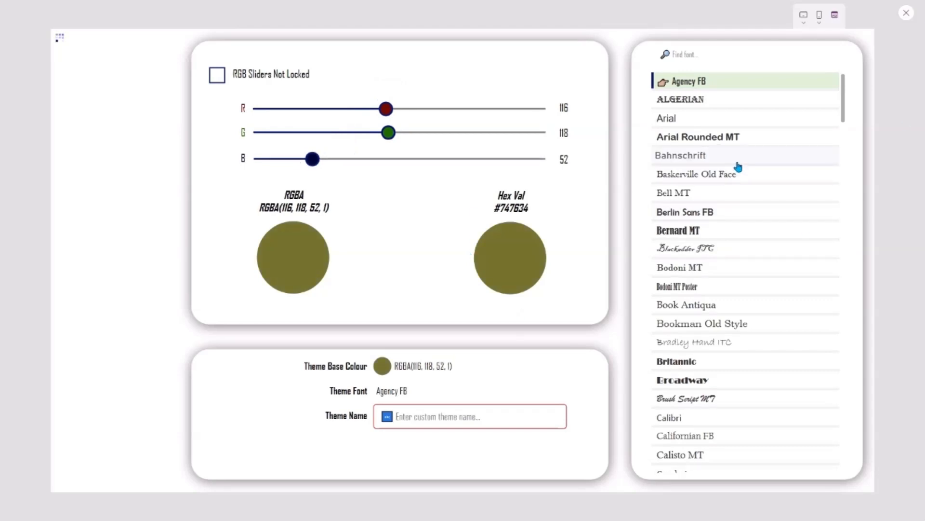
# - Browse the font list and set the custom theme's font to Harrington
pyautogui.scroll(-7, 739, 167)
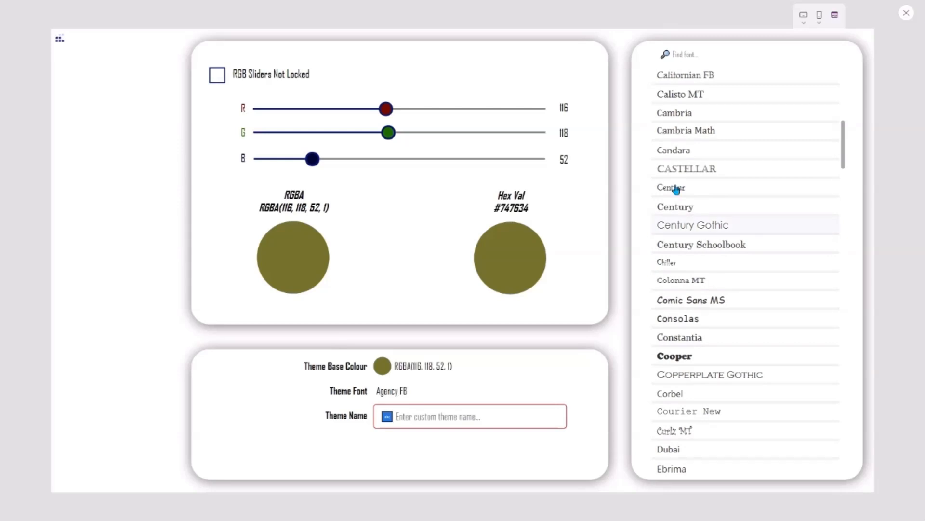
pyautogui.scroll(-3, 748, 190)
pyautogui.scroll(-10, 746, 195)
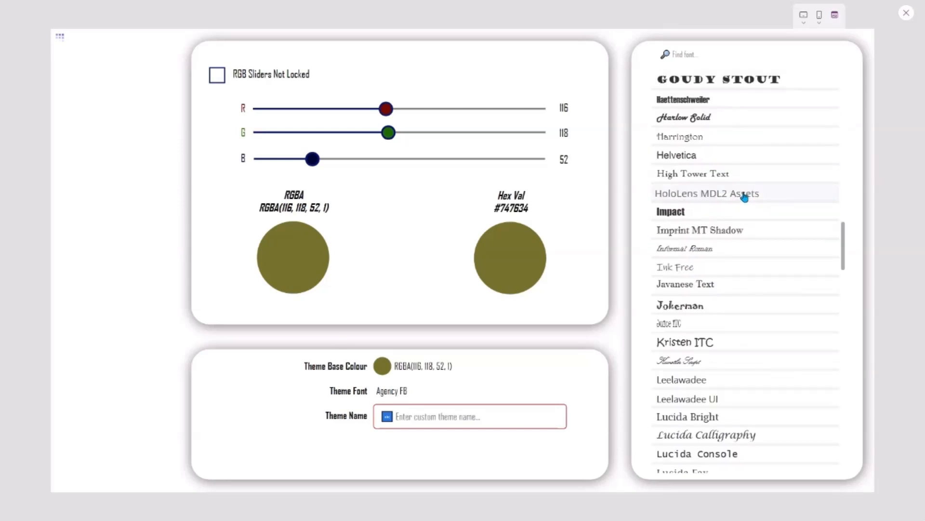
pyautogui.scroll(5, 746, 196)
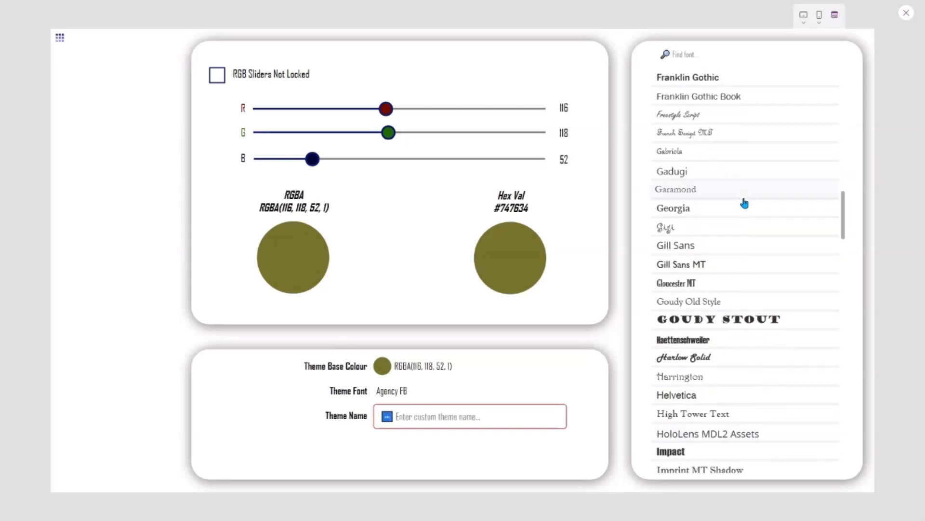
pyautogui.scroll(-5, 745, 204)
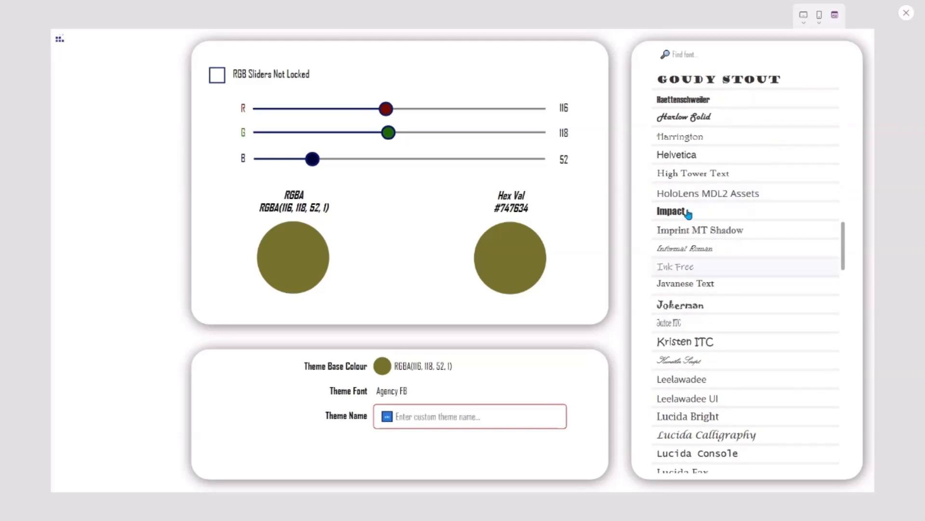
pyautogui.click(682, 139)
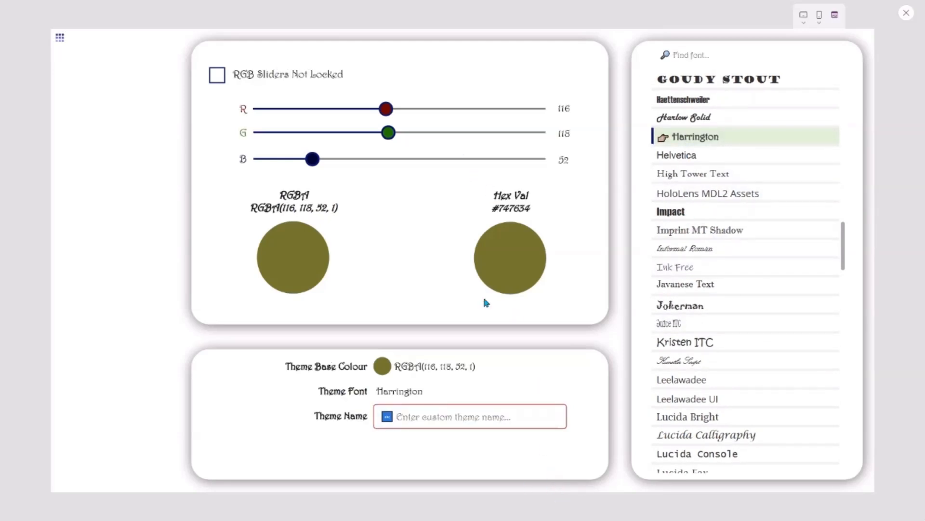
# - Name the custom theme "Olive Garden Theme" and save it
pyautogui.click(423, 419)
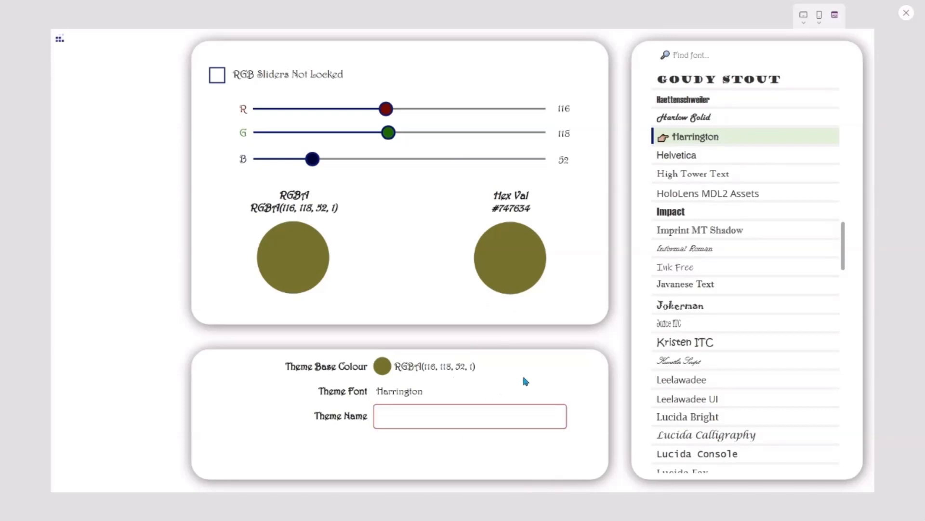
pyautogui.click(472, 416)
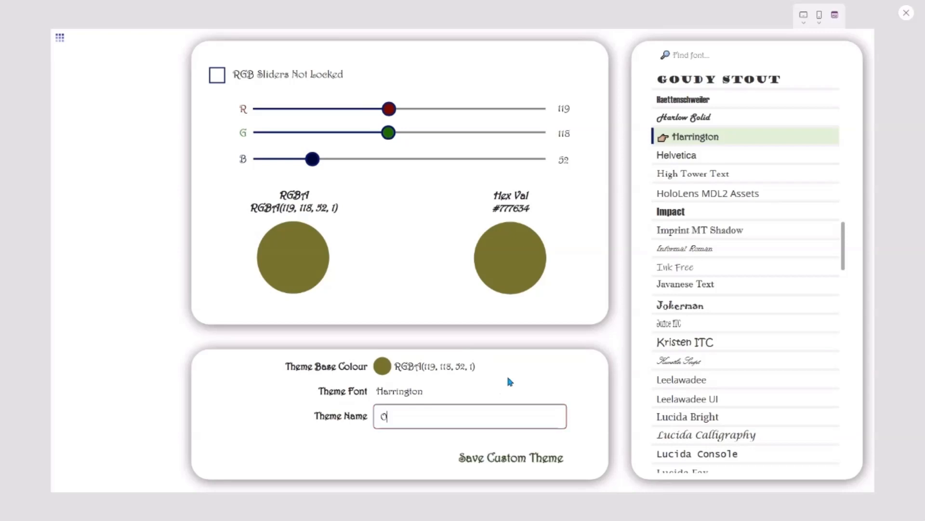
pyautogui.write('Olive Garden Theme')
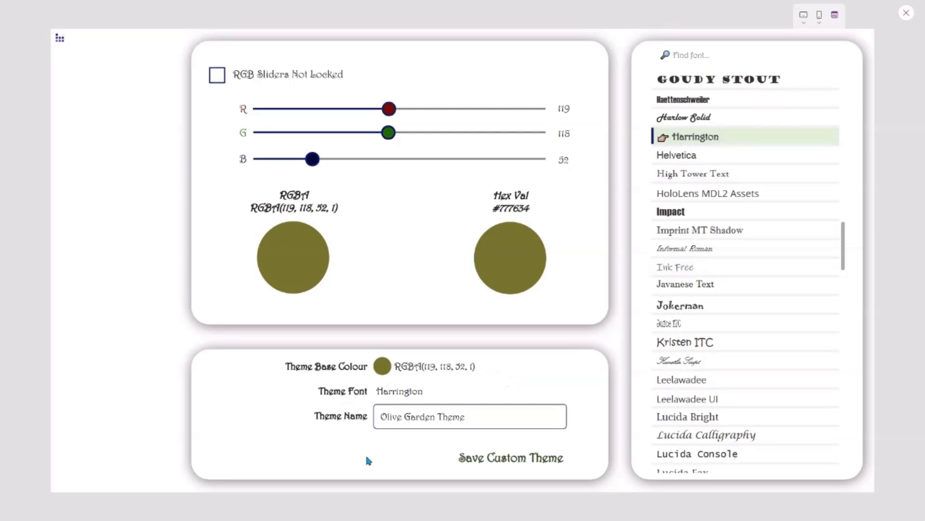
pyautogui.click(397, 419)
pyautogui.click(505, 457)
# - Go to the app's Load Custom Theme page and exit the preview
pyautogui.click(60, 39)
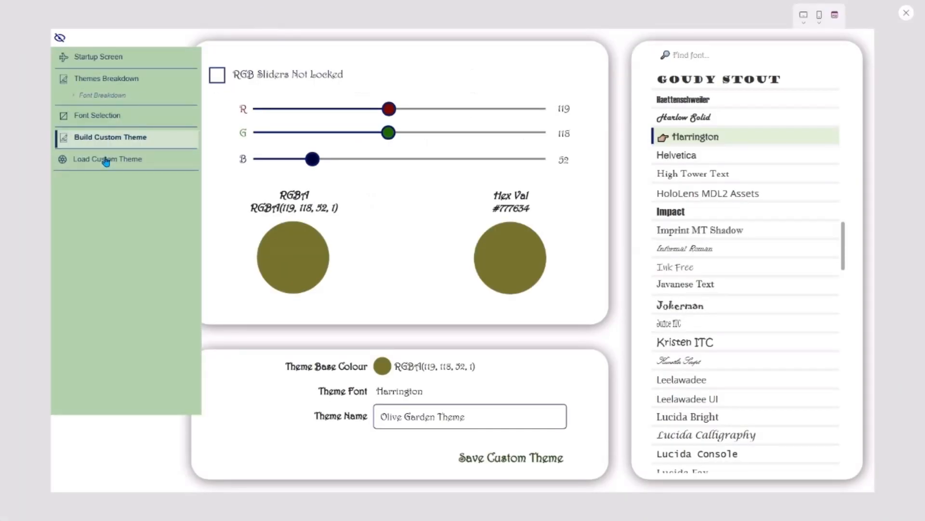
pyautogui.click(105, 160)
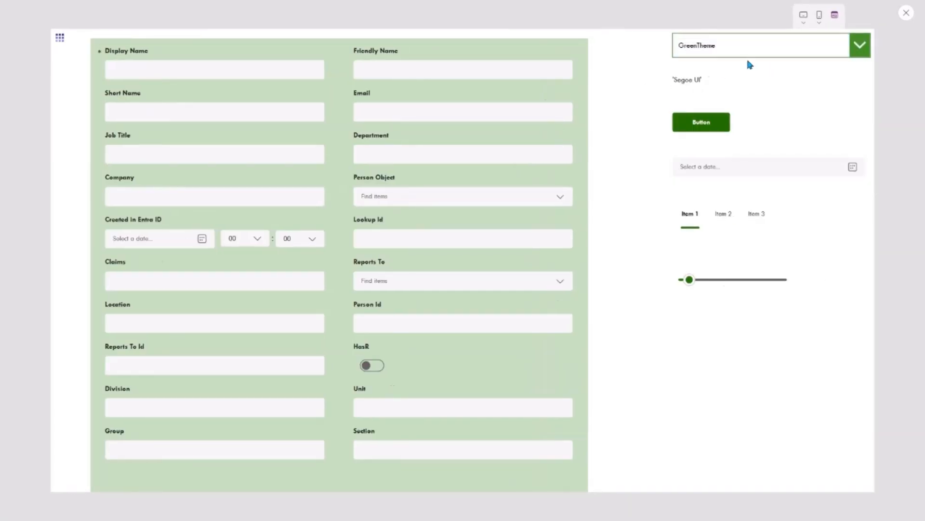
pyautogui.click(906, 13)
# - Show the StartupScreen's OnVisible formula and enlarge the formula area to reveal all its code
pyautogui.click(63, 136)
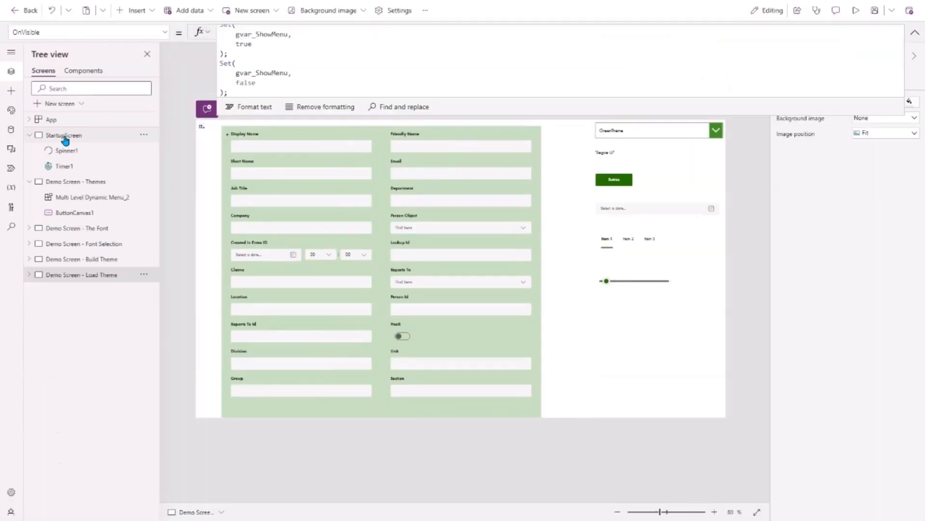
pyautogui.click(166, 33)
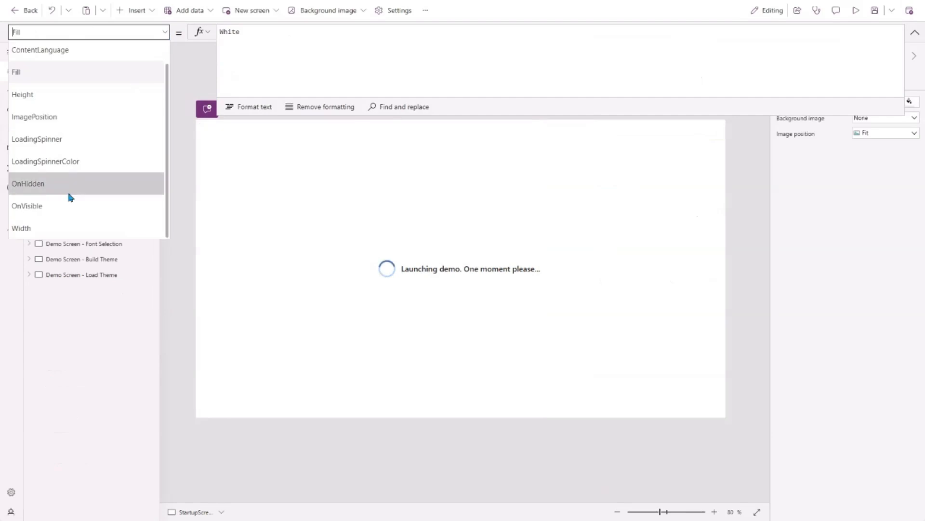
pyautogui.click(61, 209)
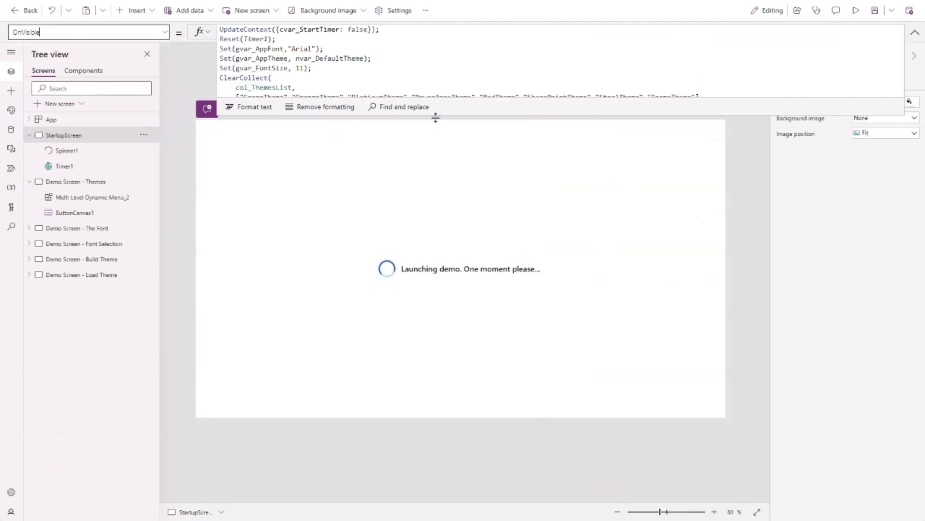
pyautogui.moveTo(437, 117); pyautogui.dragTo(432, 359)
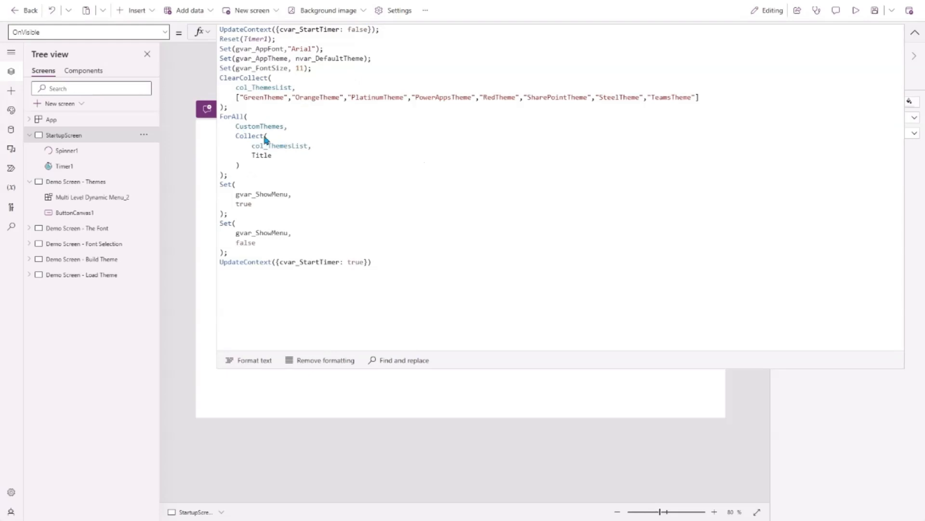
# - Wrap the CustomThemes source of the ForAll in a Filter function and make room for a condition
pyautogui.click(236, 126)
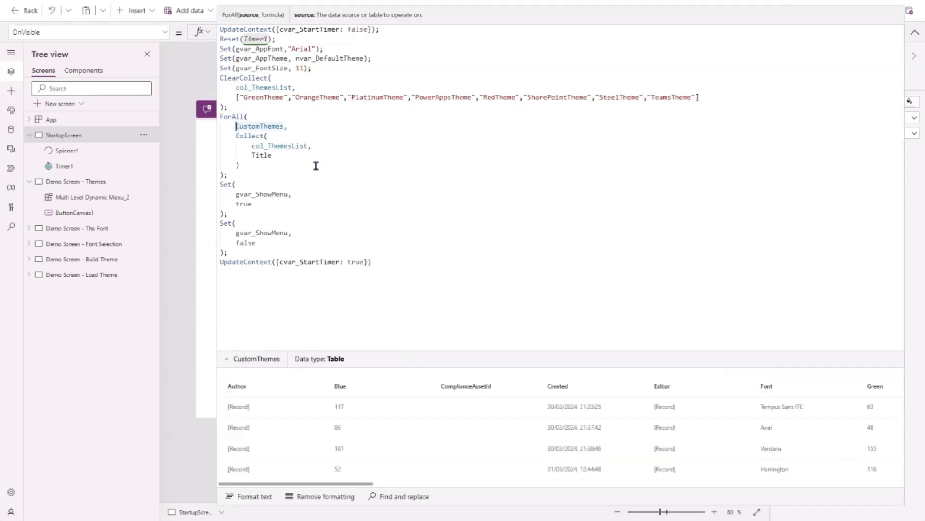
pyautogui.write('Filter(')
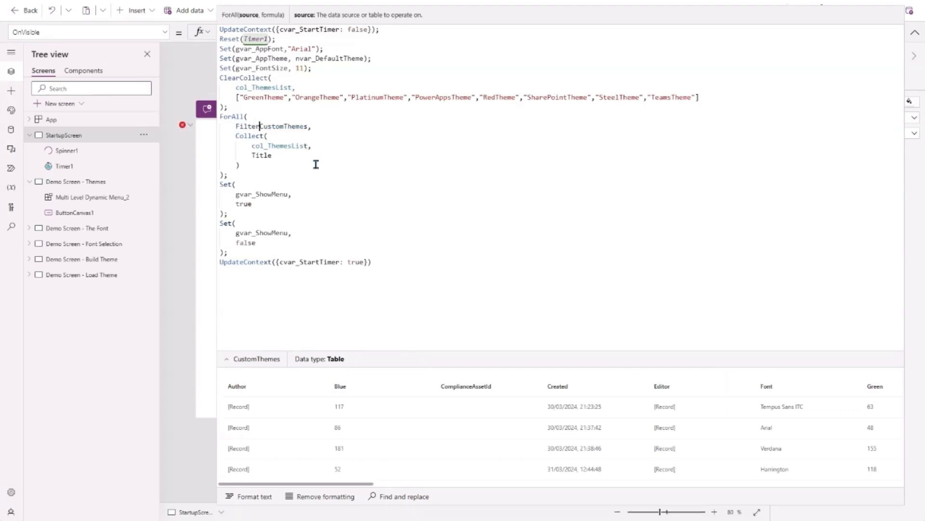
pyautogui.press('Return')
pyautogui.press('End')
pyautogui.press('Left')
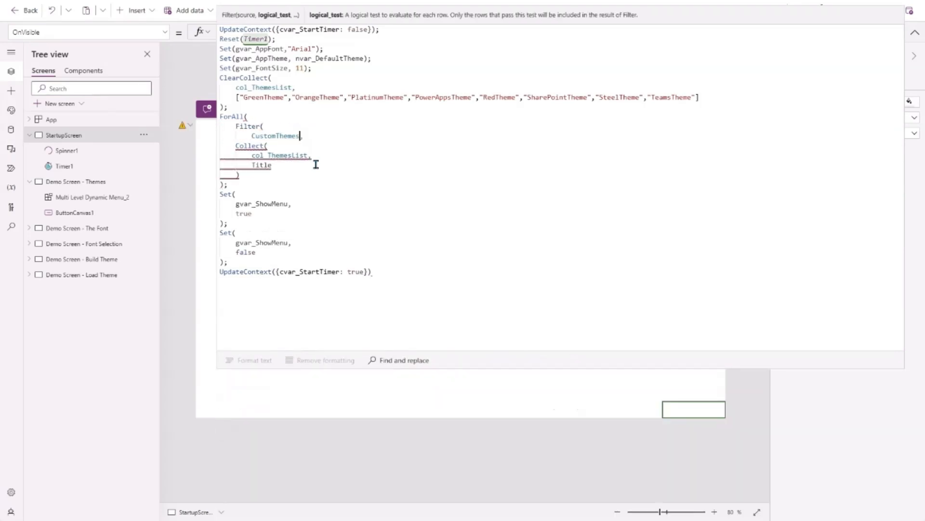
pyautogui.press('Return')
pyautogui.press('BackSpace')
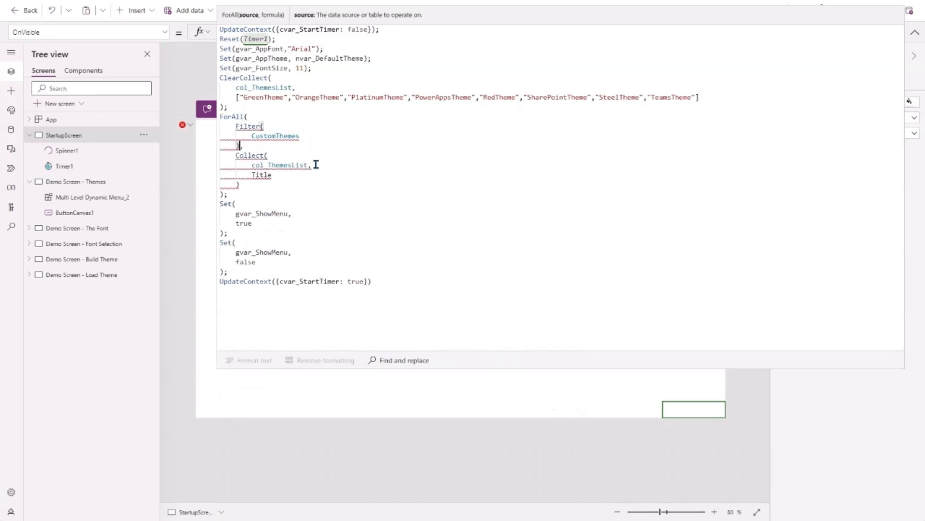
pyautogui.write('),')
pyautogui.press('Return')
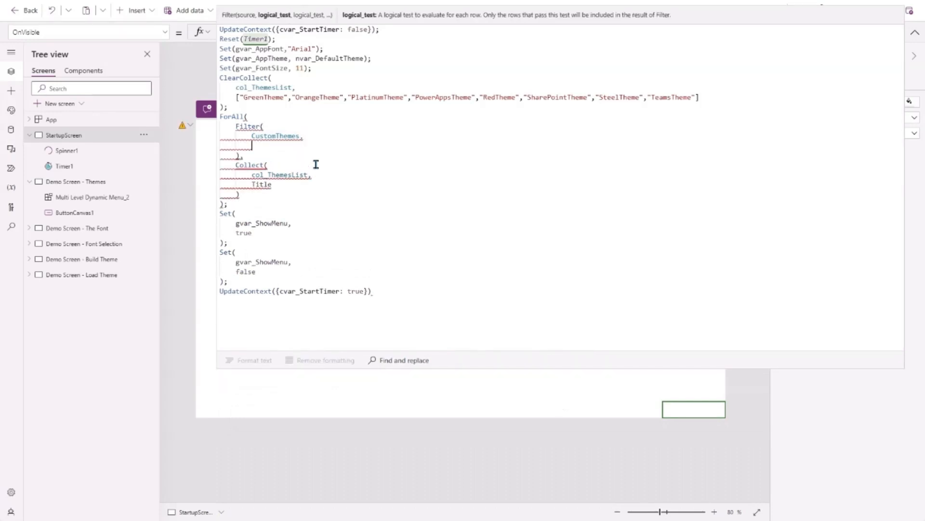
# - Add the condition 'Created By'.Email = User().Email to the CustomThemes filter
pyautogui.write('Created')
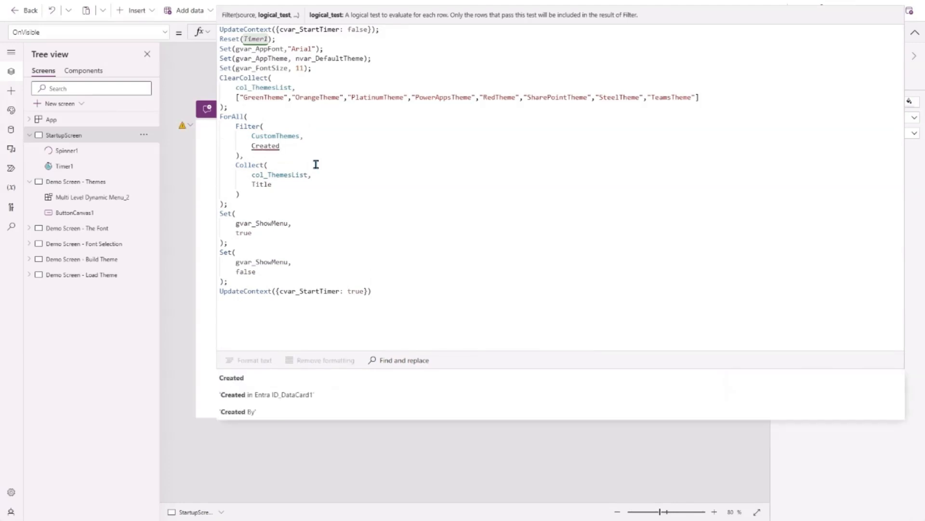
pyautogui.click(263, 411)
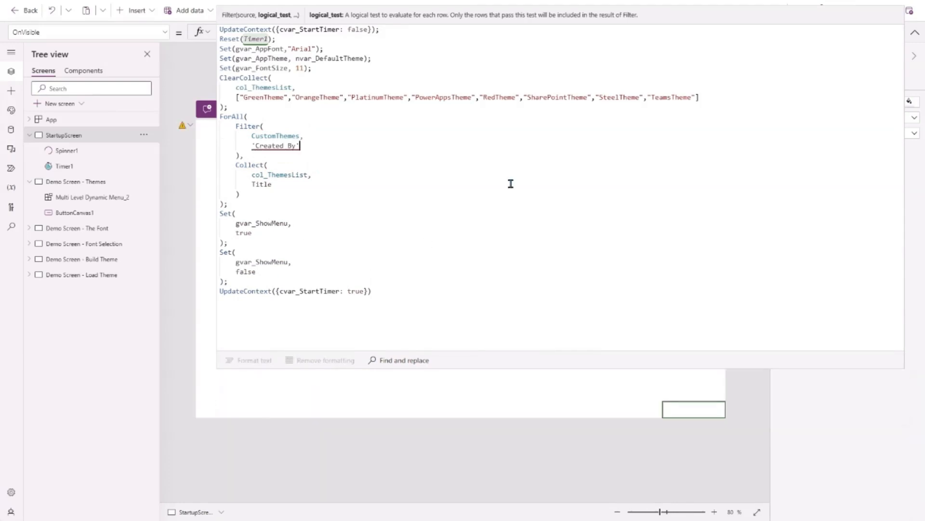
pyautogui.write('.Email')
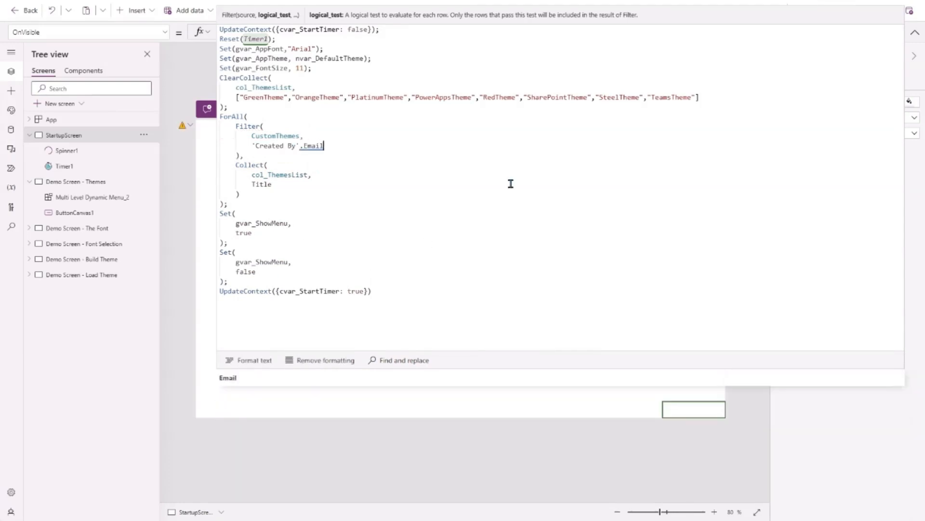
pyautogui.write(' = ')
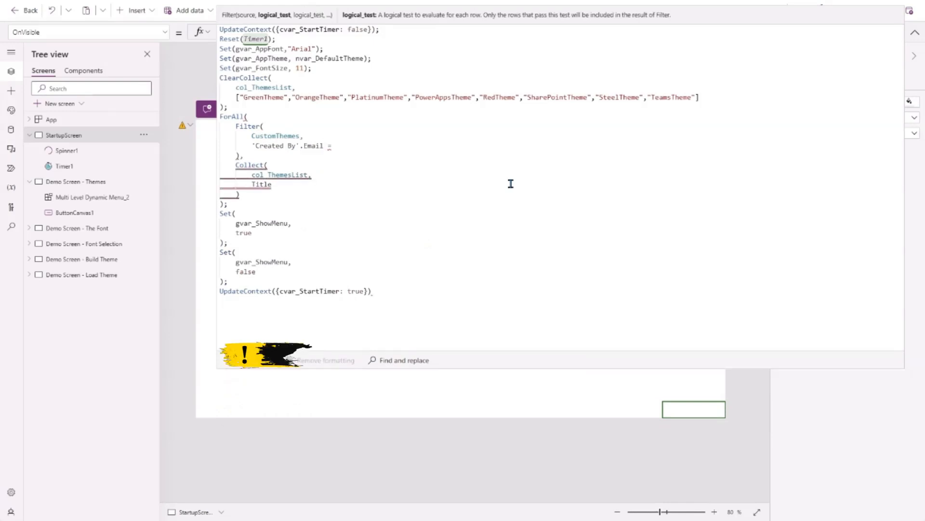
pyautogui.write('User()')
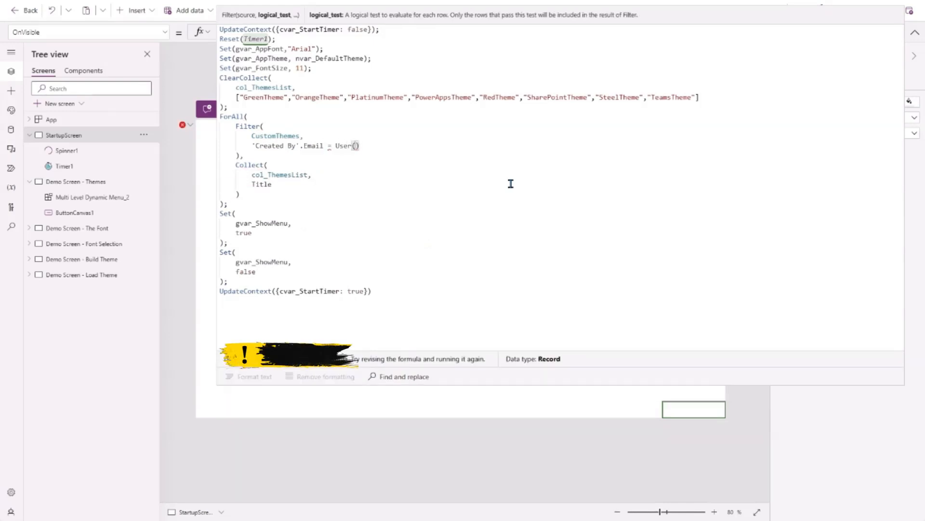
pyautogui.write('.Email')
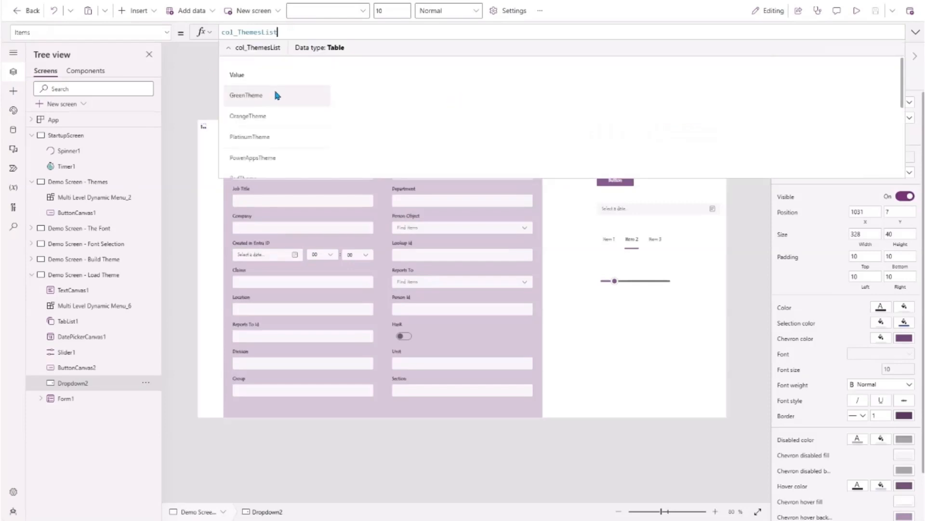
# - Review the theme names in col_ThemesList, the Items source of Dropdown2, and close the result preview
pyautogui.scroll(-2, 277, 99)
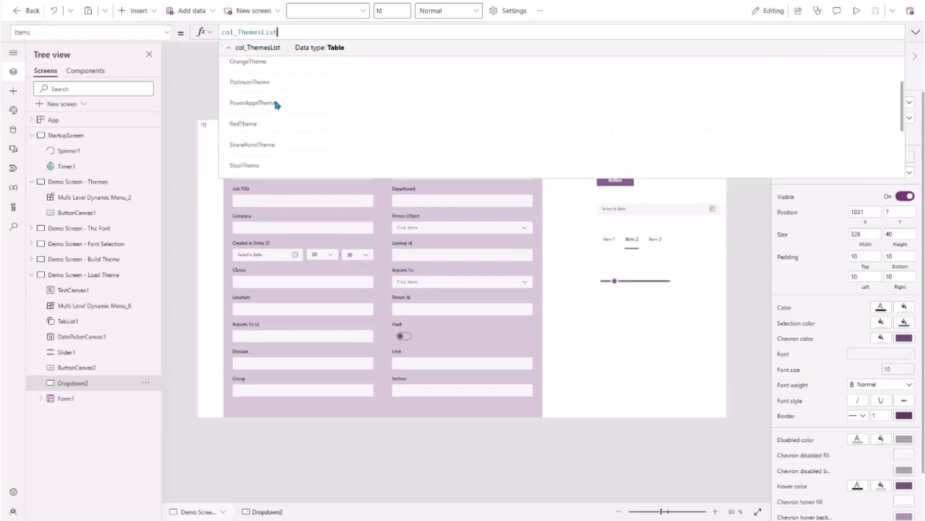
pyautogui.scroll(-3, 276, 103)
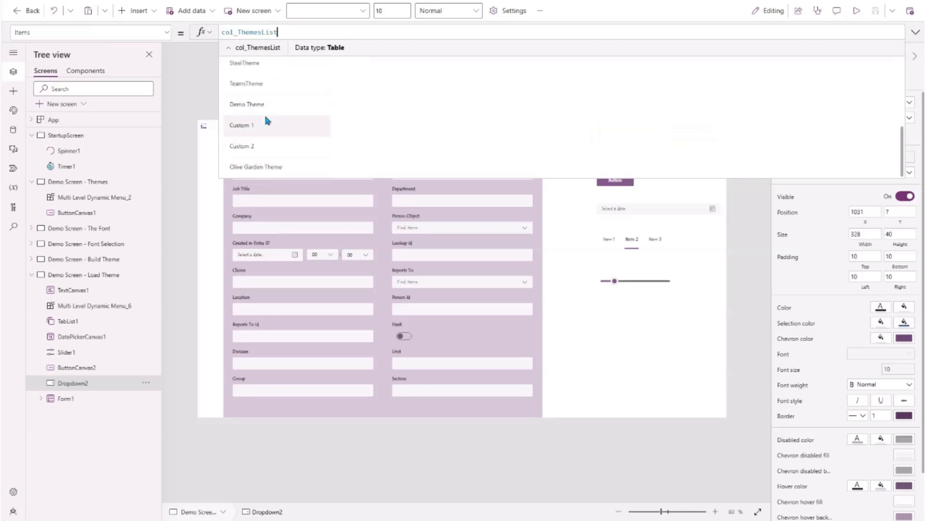
pyautogui.click(175, 73)
pyautogui.click(641, 132)
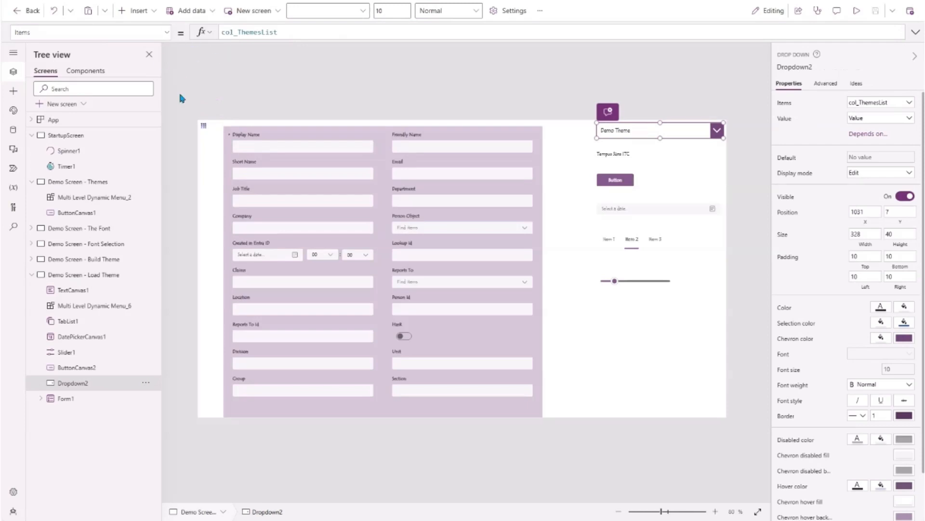
# - Open Dropdown2's OnChange formula and examine the theme records from GreenTheme to SharePointTheme and the custom theme block
pyautogui.click(168, 33)
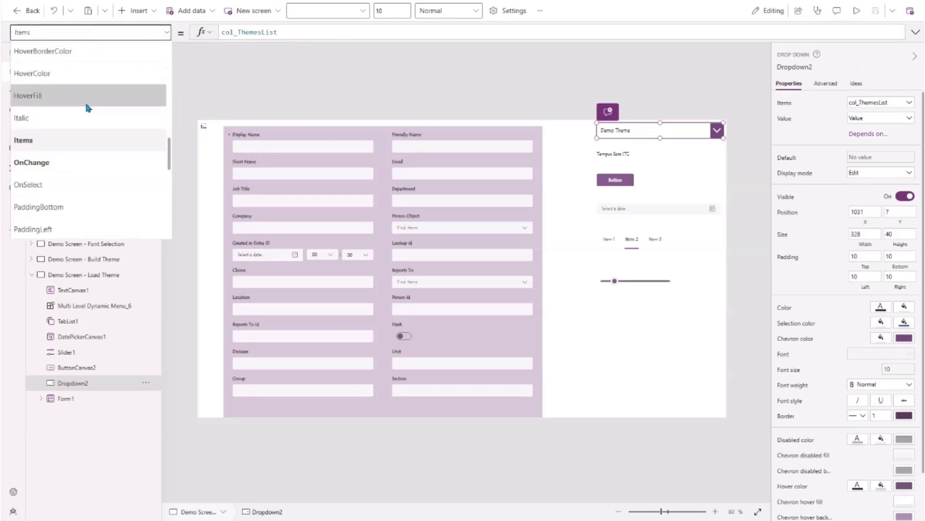
pyautogui.click(73, 164)
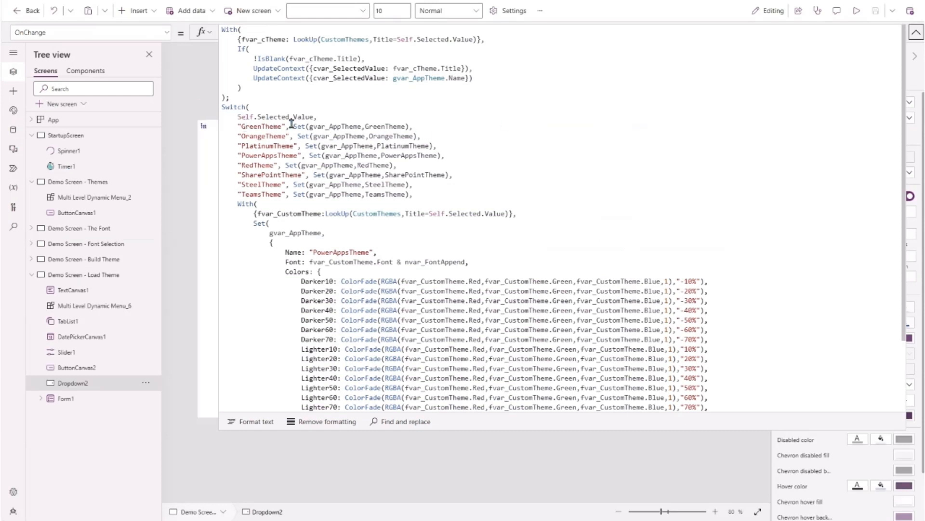
pyautogui.click(405, 126)
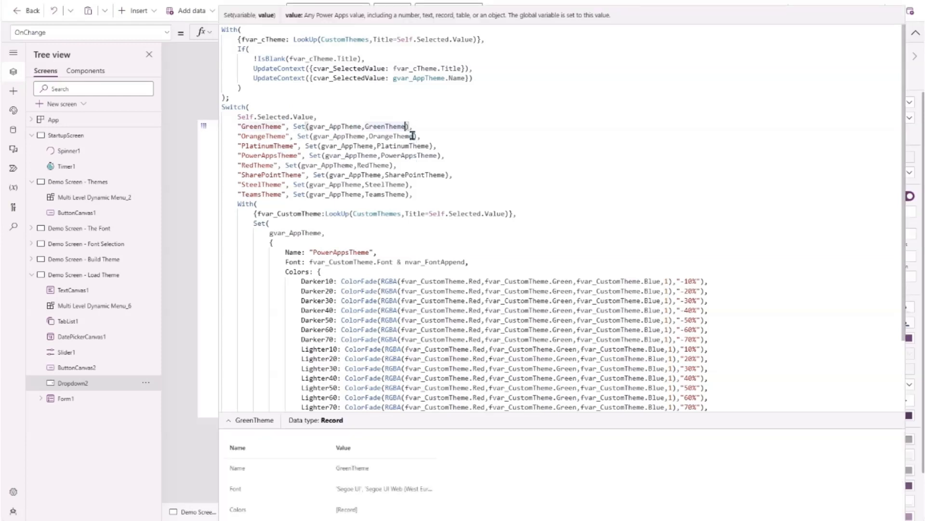
pyautogui.click(412, 136)
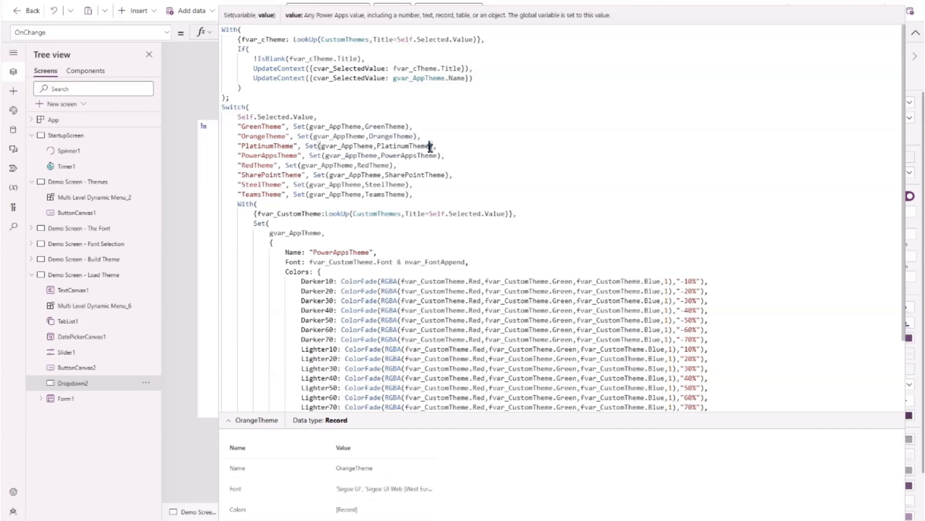
pyautogui.click(430, 146)
pyautogui.click(437, 155)
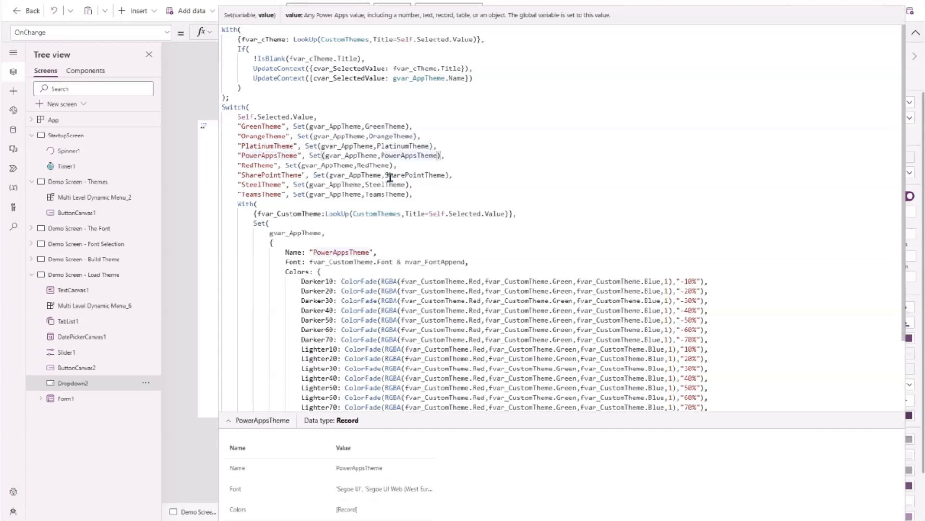
pyautogui.click(390, 165)
pyautogui.click(444, 175)
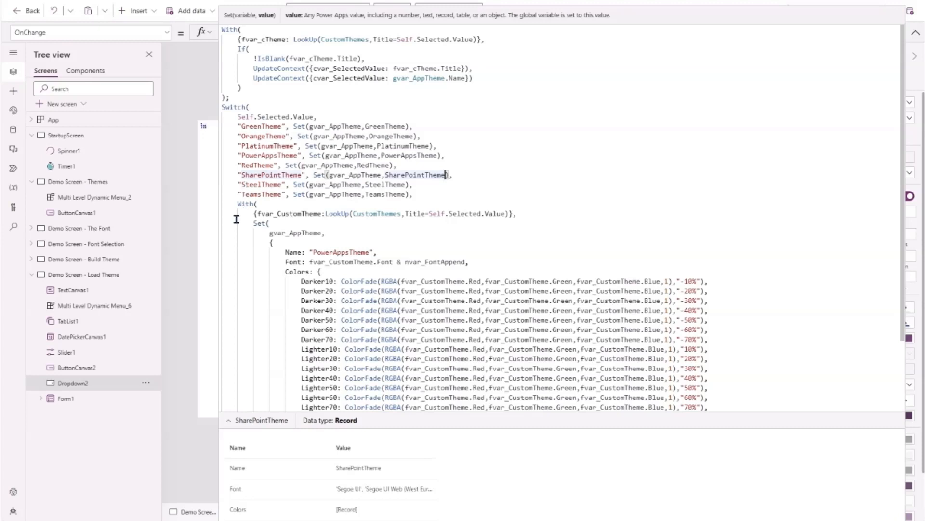
pyautogui.scroll(-2, 715, 172)
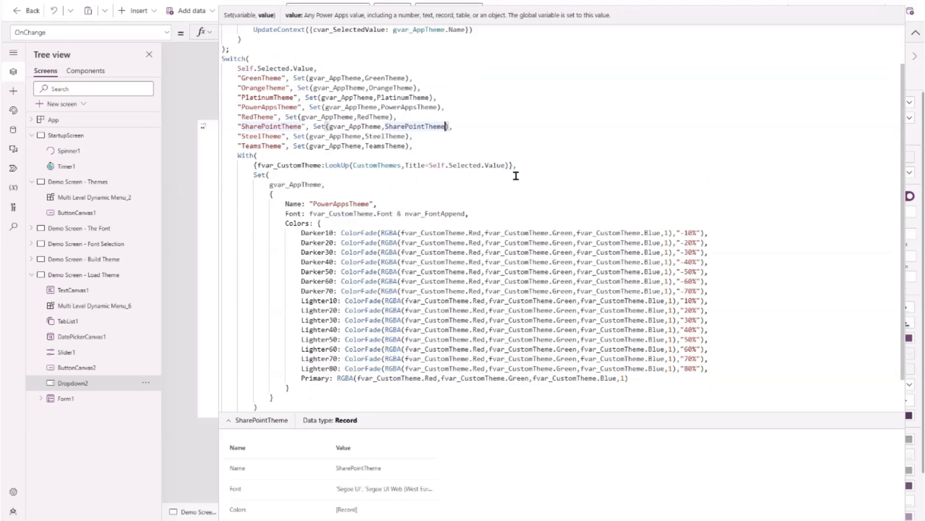
# - Examine the custom theme record in Dropdown2's OnChange formula, checking nvar_FontAppend and the gvar_AppTheme record used for gvar_AppFont
pyautogui.scroll(-2, 515, 175)
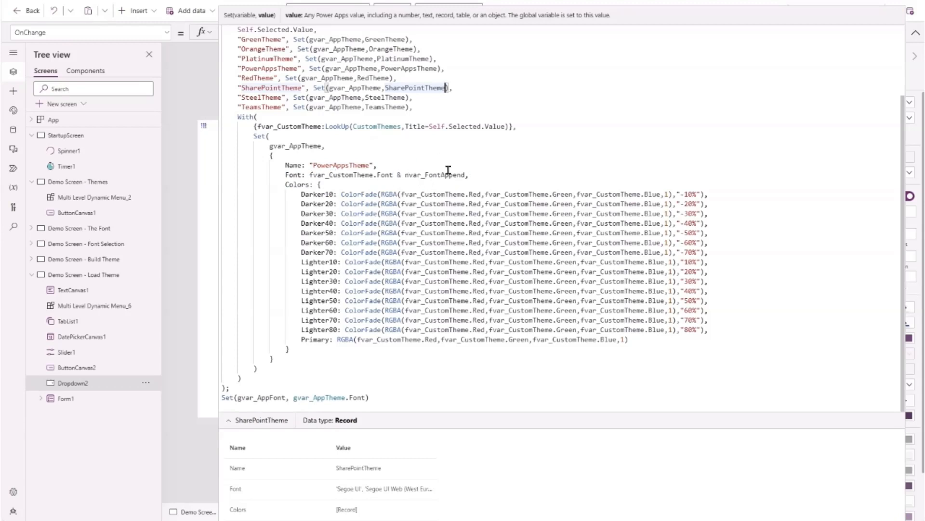
pyautogui.click(466, 175)
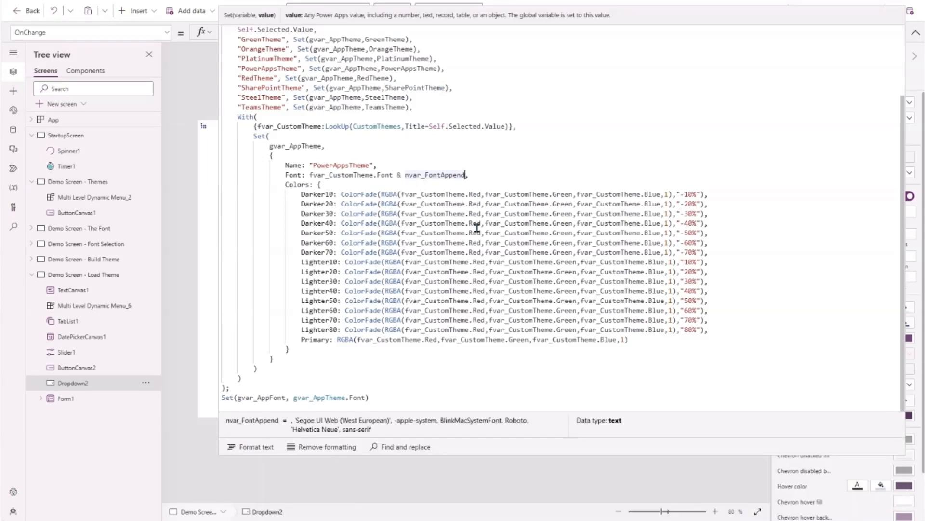
pyautogui.hotkey('ctrl', 'shift', 'Left')
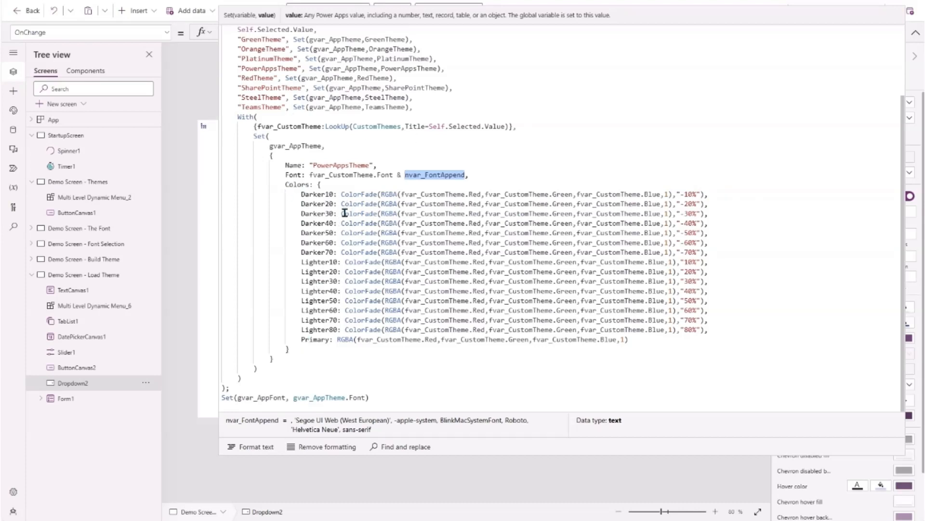
pyautogui.doubleClick(321, 398)
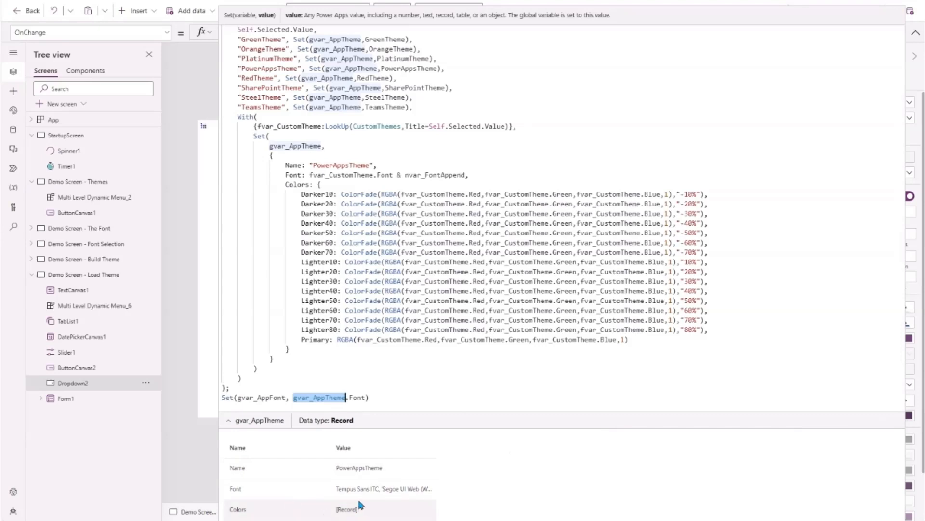
pyautogui.click(389, 388)
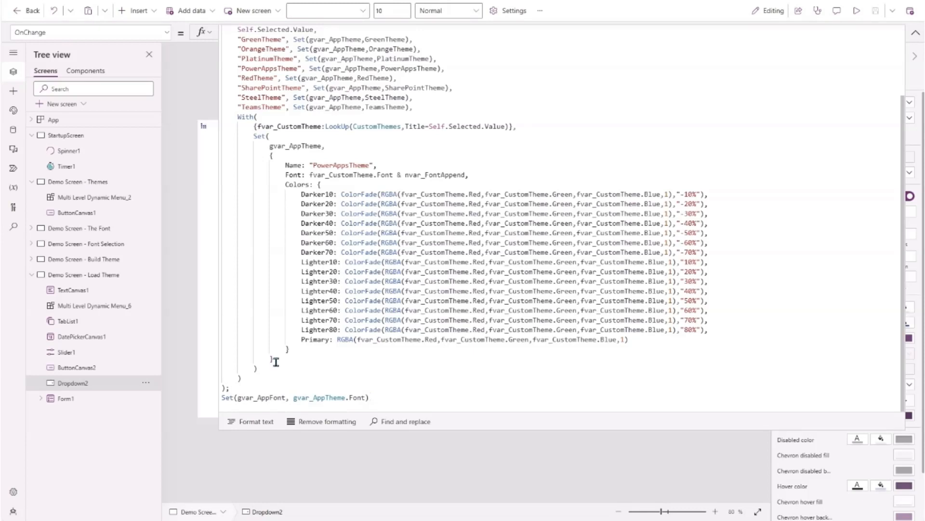
pyautogui.click(368, 397)
# - Browse the Modern input and display controls available for insertion, compare them with the Classic controls, and close the list
pyautogui.click(153, 14)
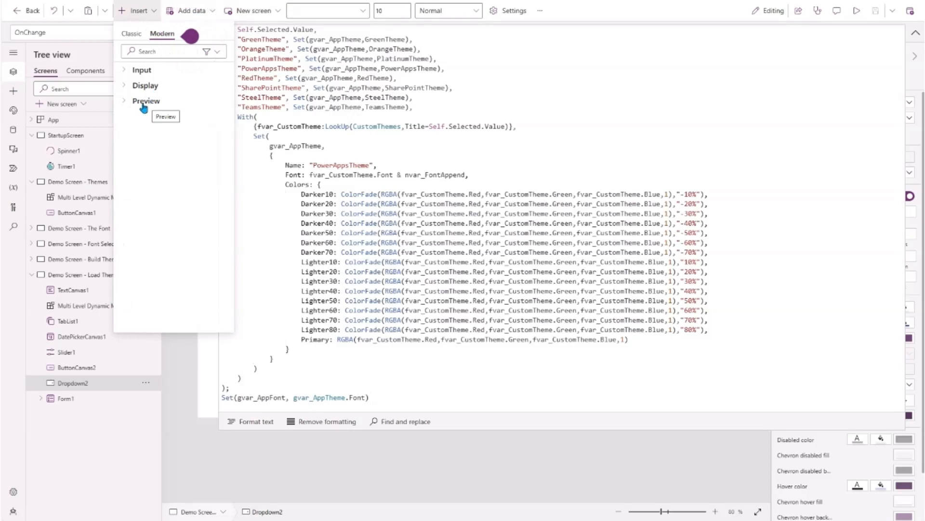
pyautogui.click(125, 70)
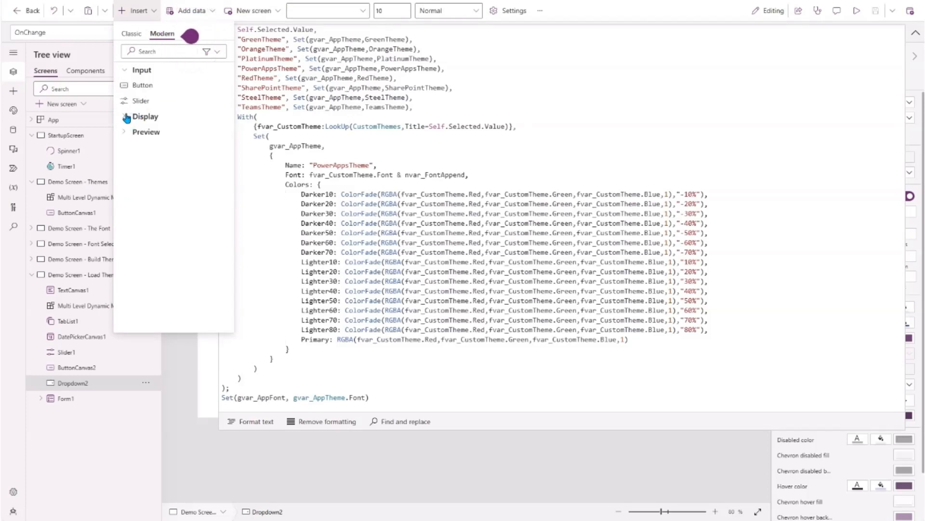
pyautogui.click(131, 117)
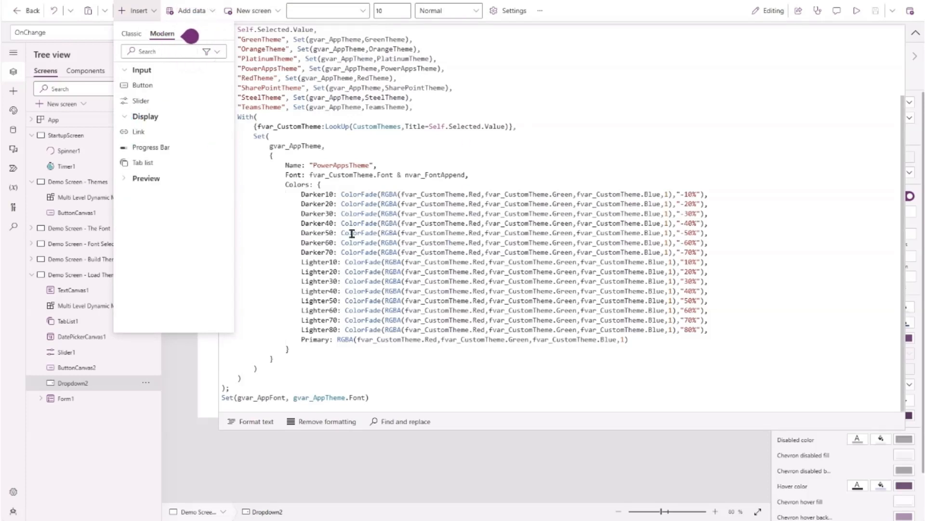
pyautogui.click(129, 37)
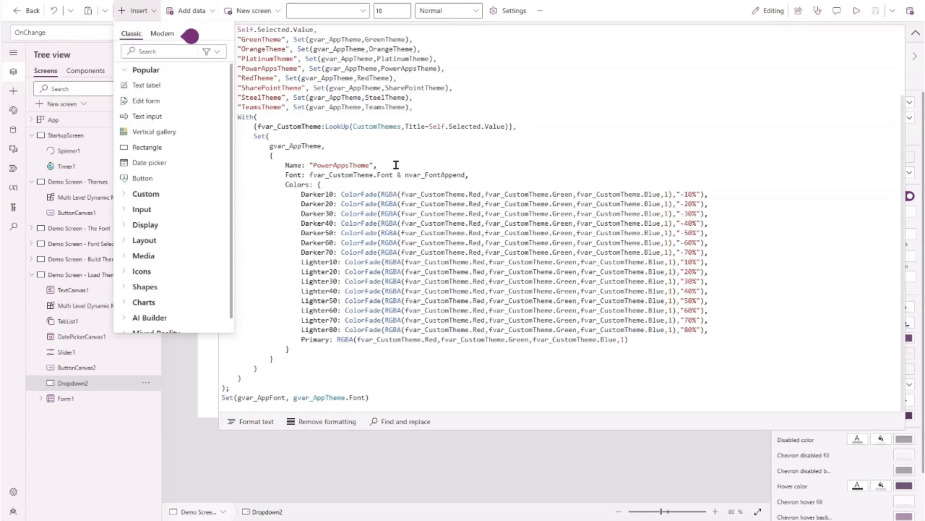
pyautogui.click(606, 104)
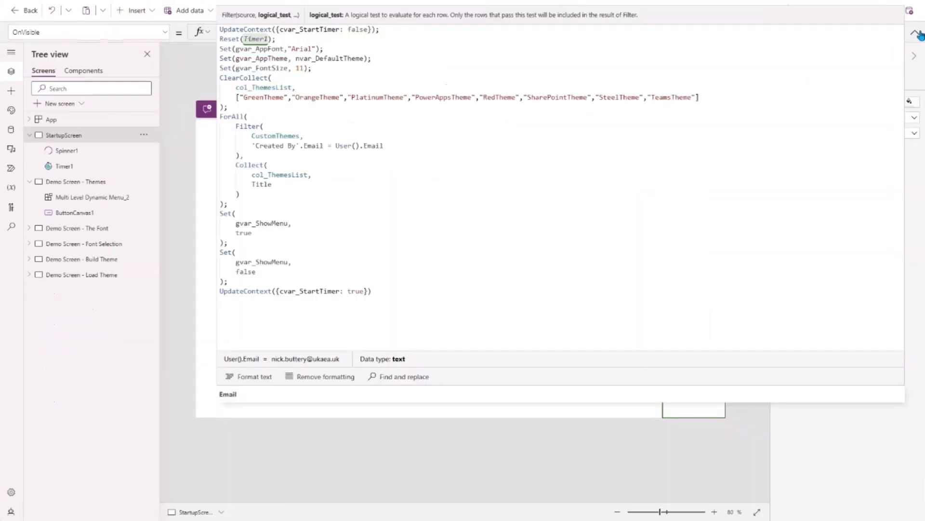
# - Collapse StartupScreen's formula, preview the app from that screen and go to the Load Theme demo screen
pyautogui.click(916, 31)
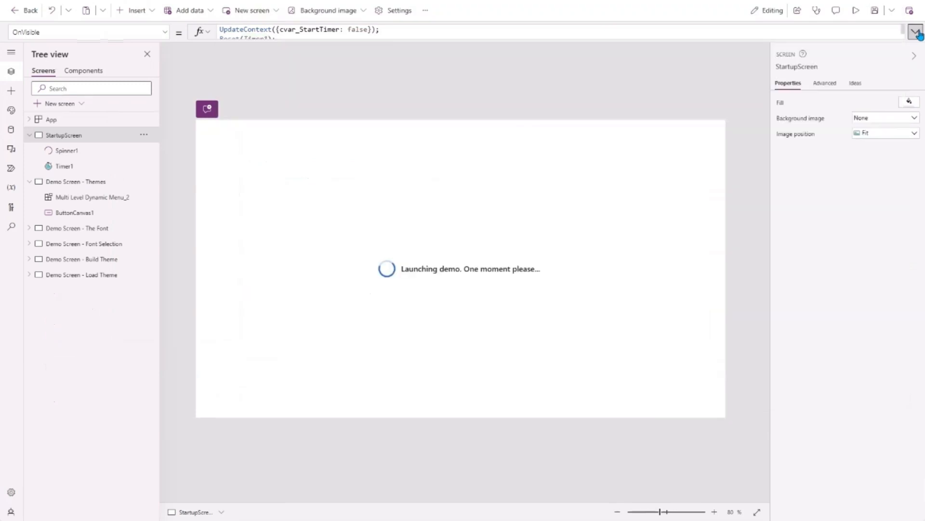
pyautogui.click(856, 11)
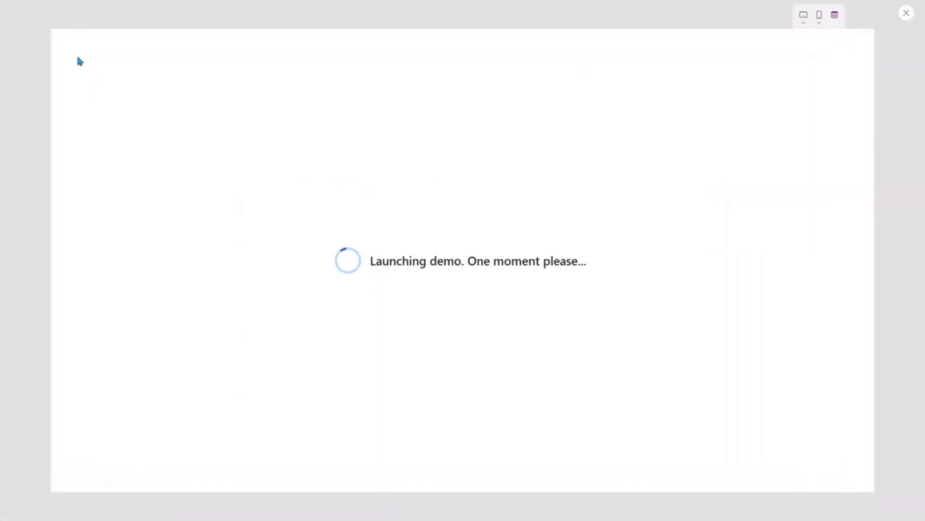
pyautogui.click(60, 38)
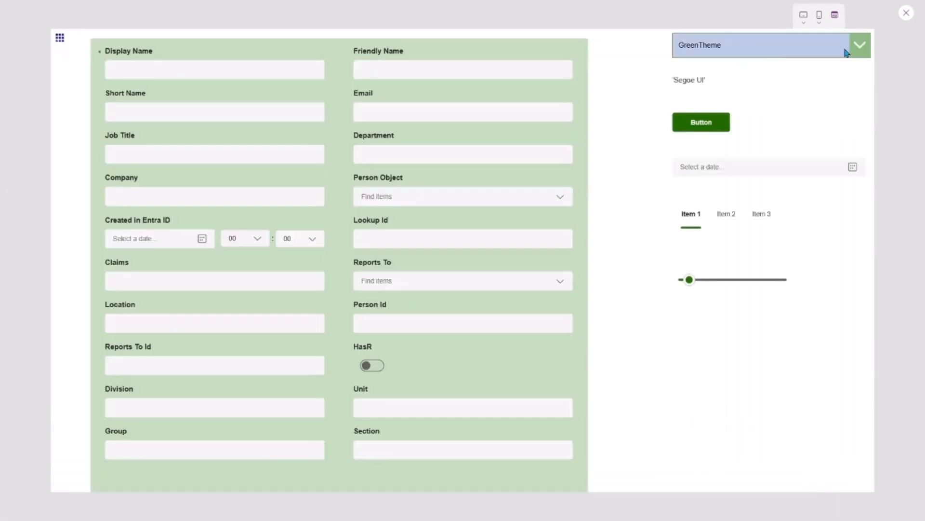
# - Review the available theme names and apply PlatinumTheme, RedTheme and SteelTheme in turn to the previewed screen
pyautogui.click(847, 52)
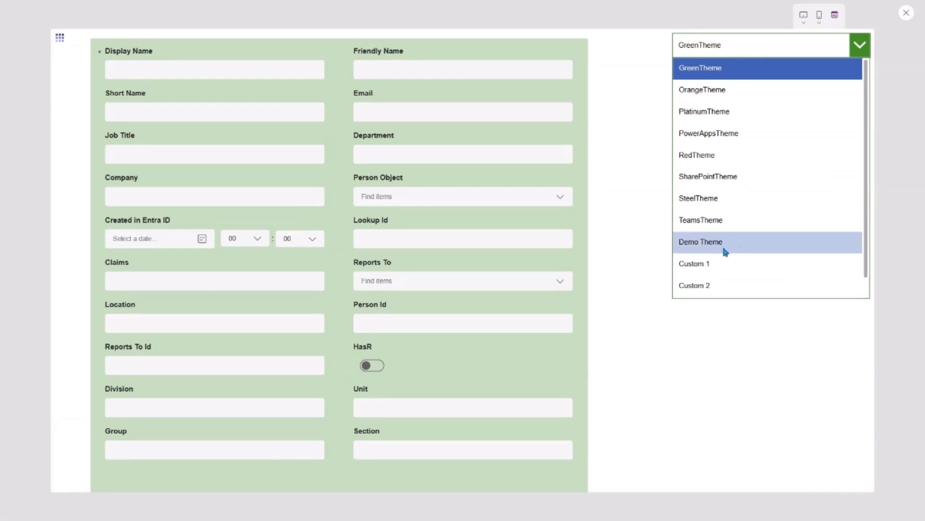
pyautogui.scroll(-1, 723, 251)
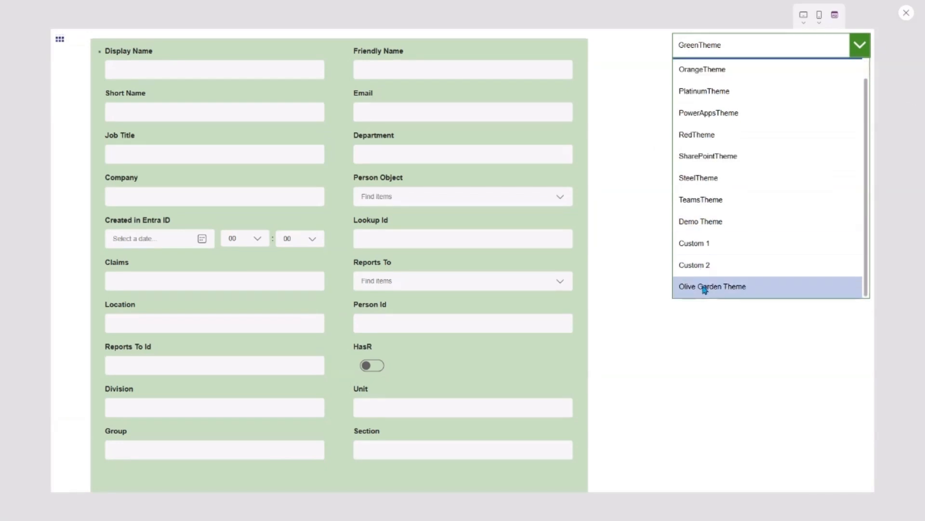
pyautogui.click(709, 100)
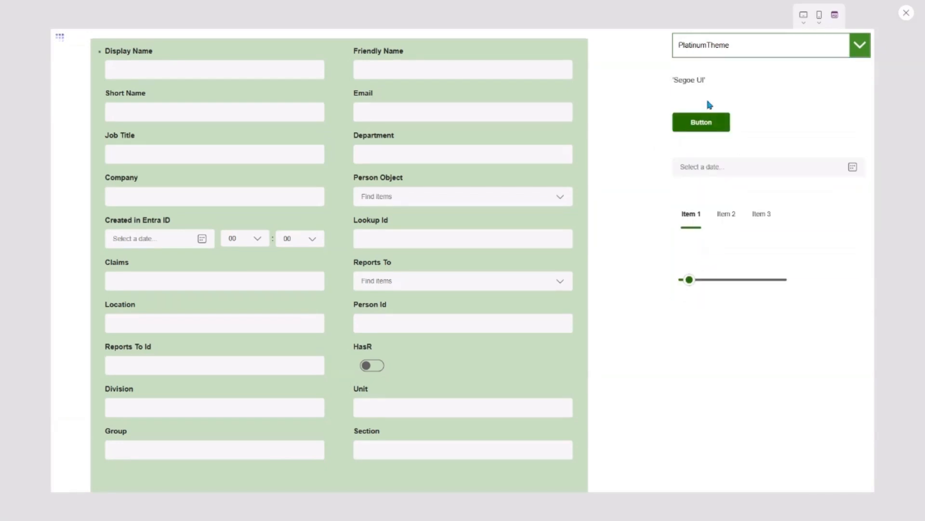
pyautogui.click(798, 48)
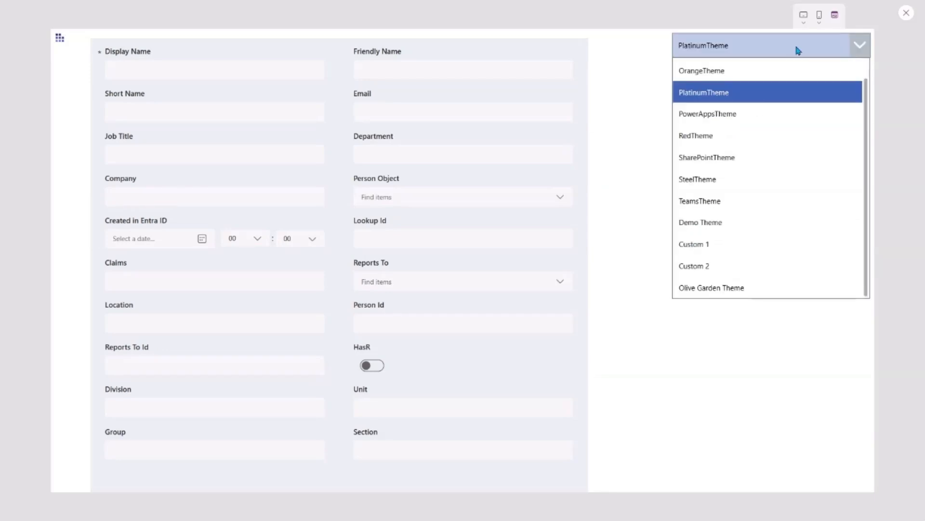
pyautogui.click(695, 135)
pyautogui.click(755, 48)
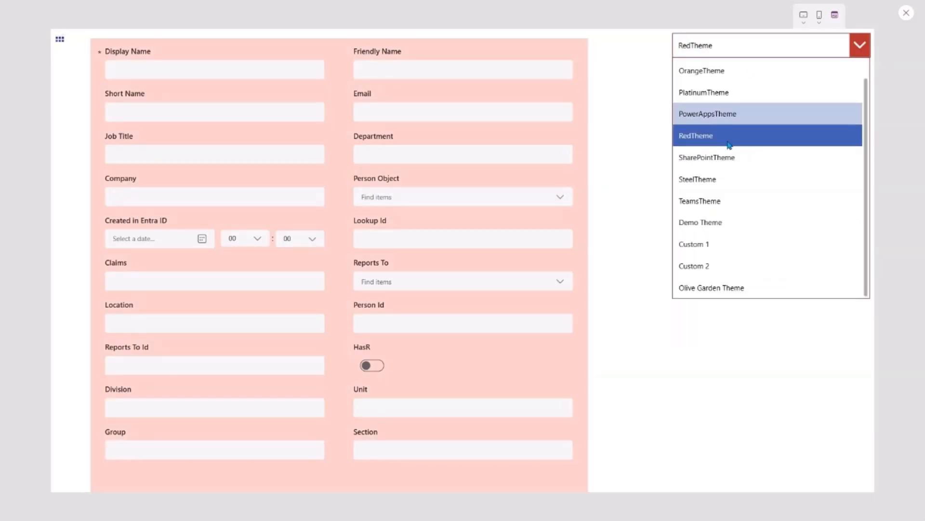
pyautogui.click(704, 178)
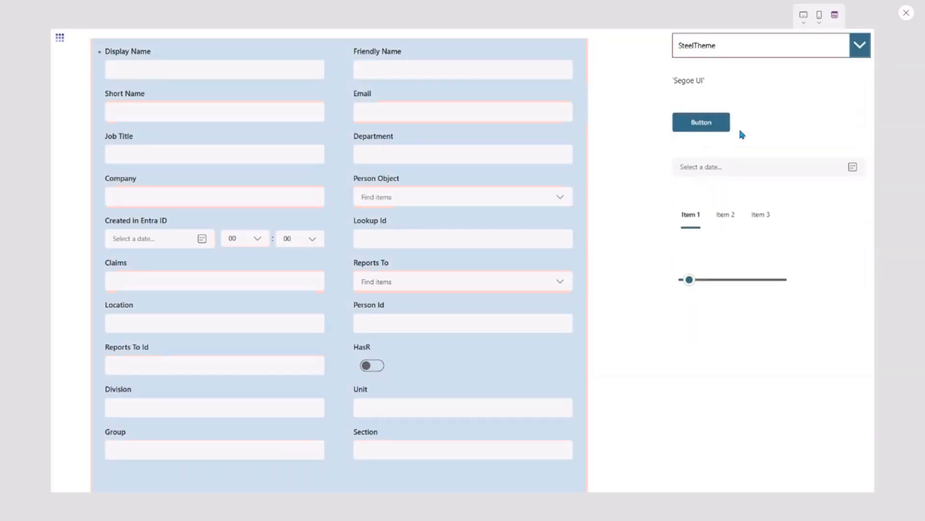
# - Switch the previewed screen to RedTheme, back to SteelTheme and on to TeamsTheme
pyautogui.click(749, 56)
pyautogui.click(708, 135)
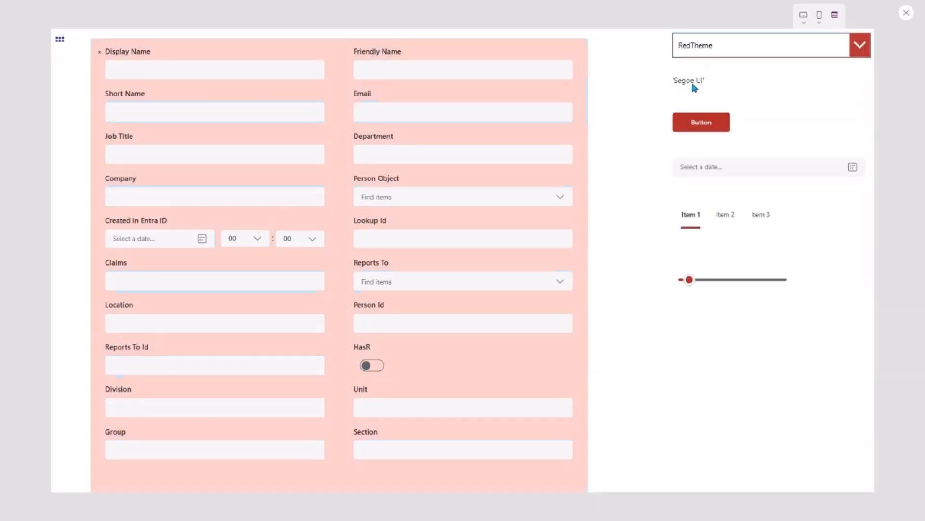
pyautogui.click(713, 48)
pyautogui.click(699, 178)
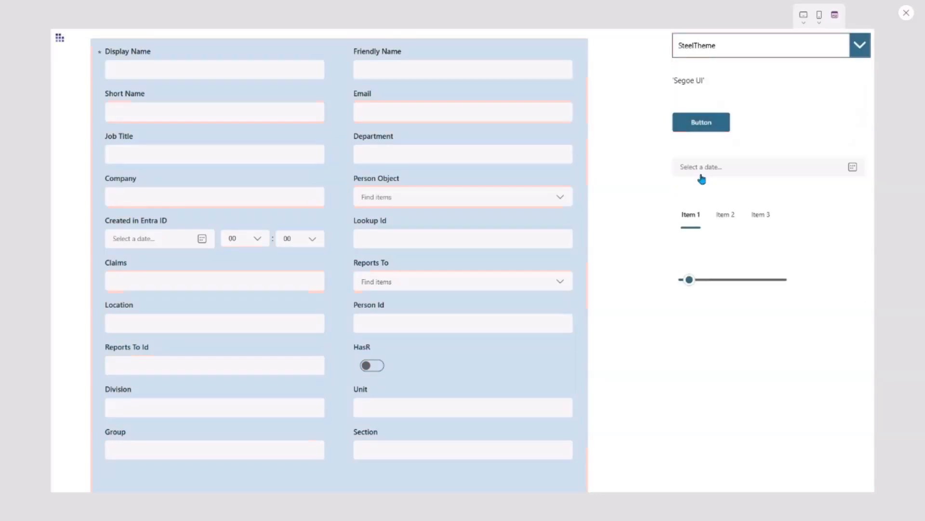
pyautogui.click(734, 56)
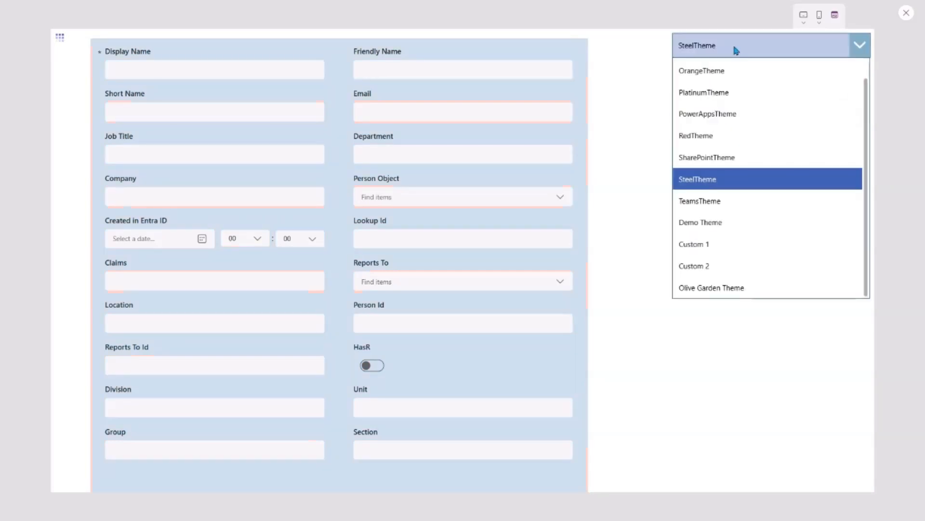
pyautogui.click(696, 203)
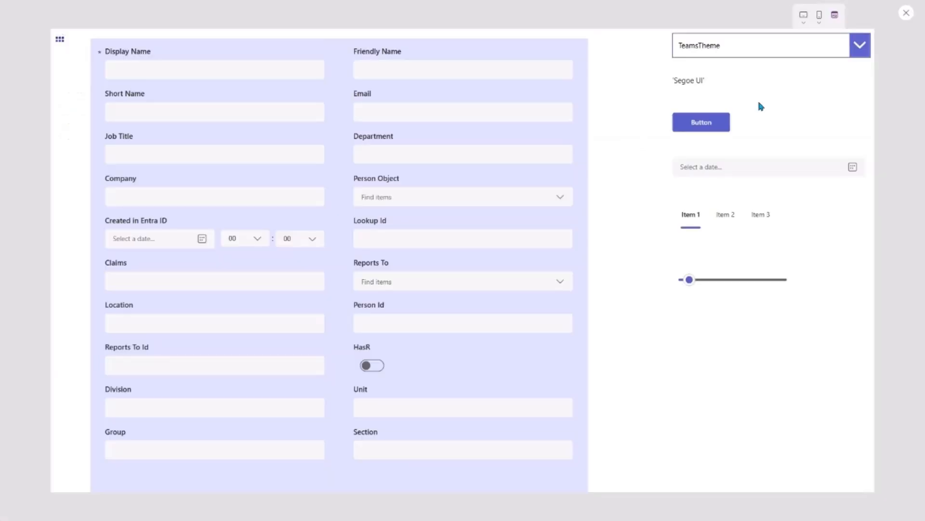
# - Apply the saved themes Custom 1, Olive Garden Theme and Custom 2 in turn, and close the preview
pyautogui.click(746, 45)
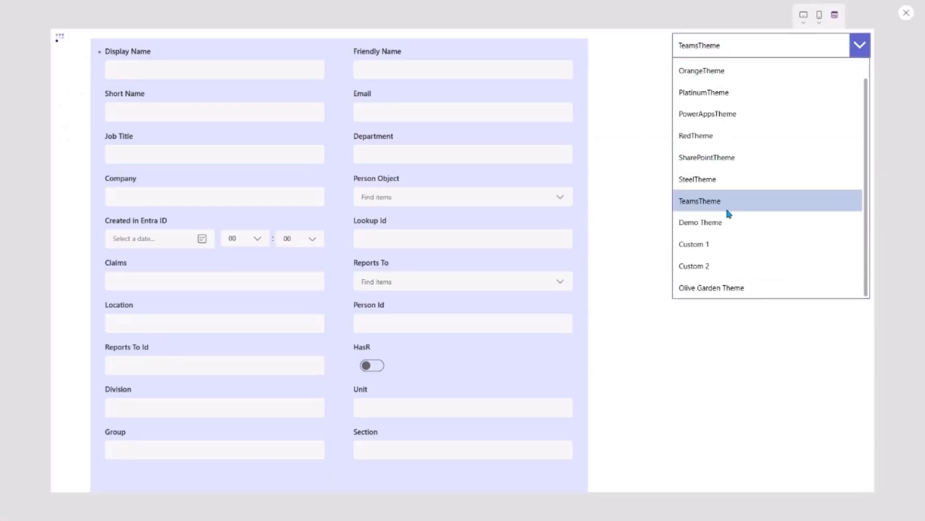
pyautogui.click(711, 243)
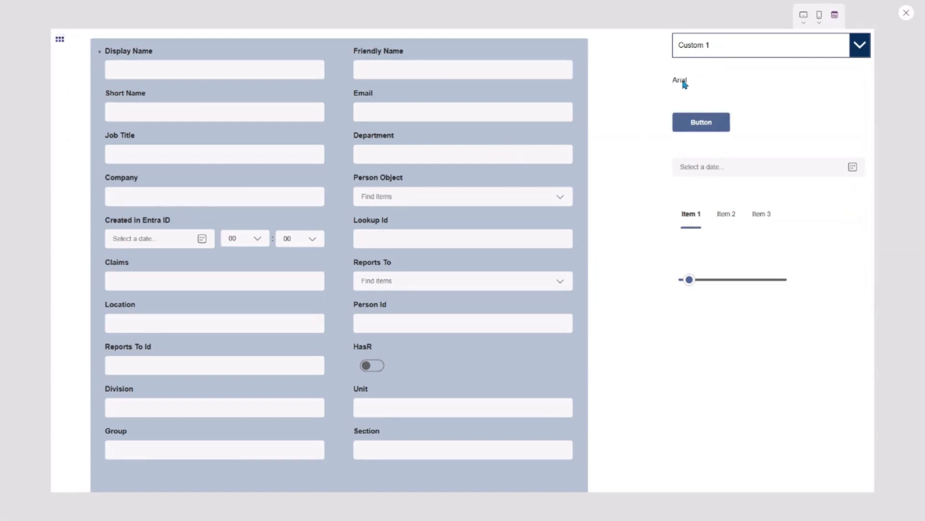
pyautogui.click(756, 49)
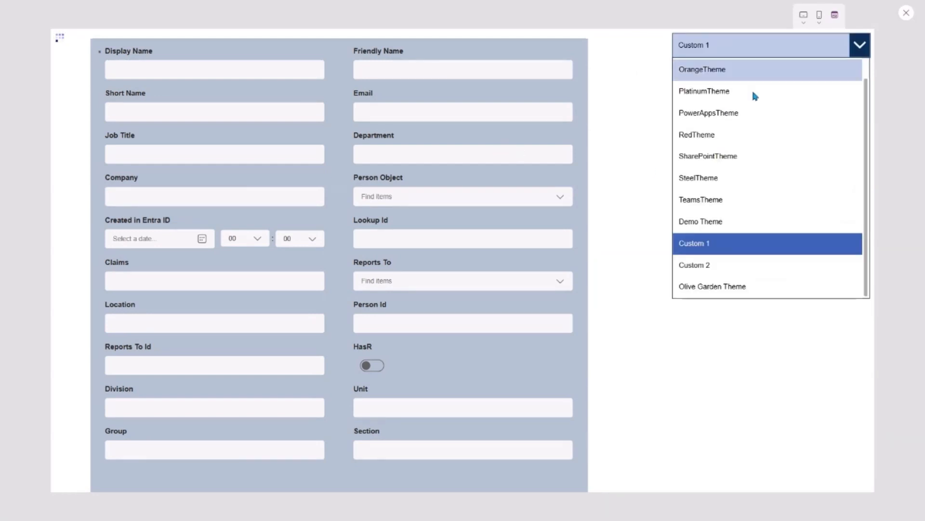
pyautogui.click(737, 289)
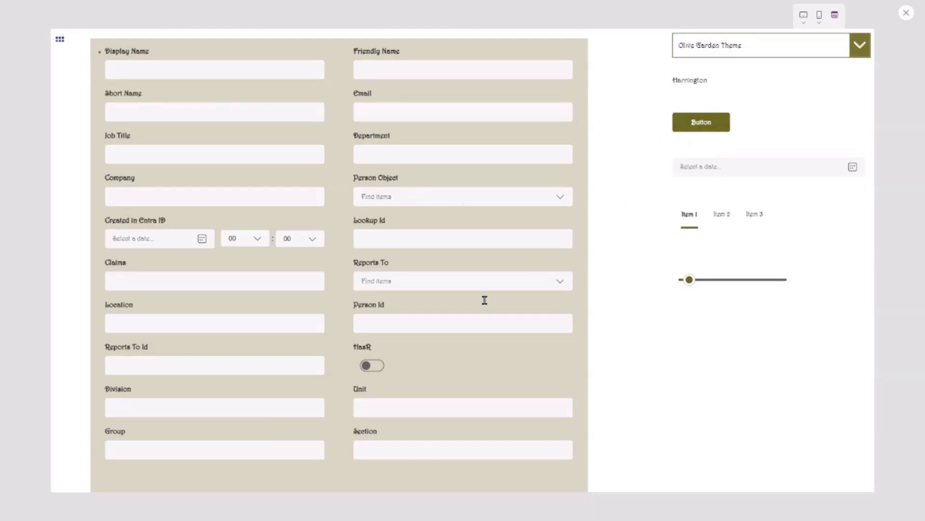
pyautogui.click(742, 49)
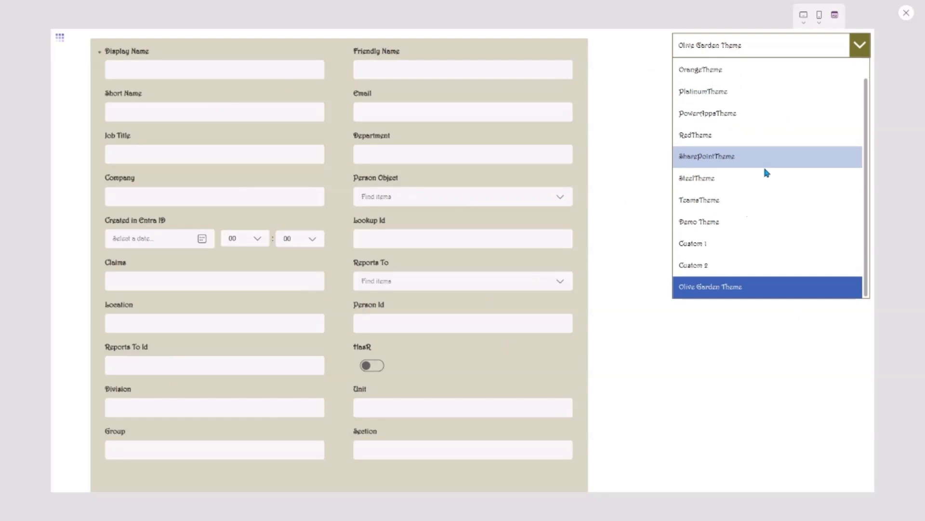
pyautogui.click(722, 266)
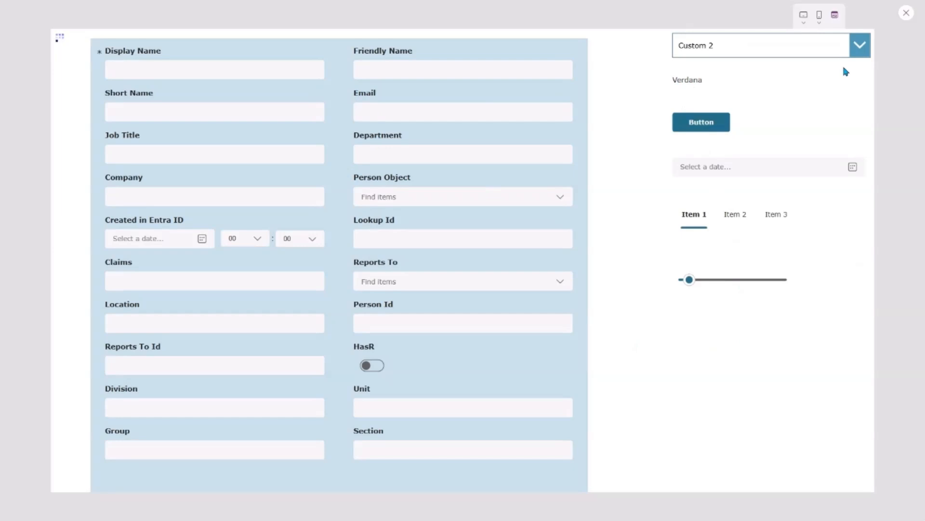
pyautogui.click(906, 14)
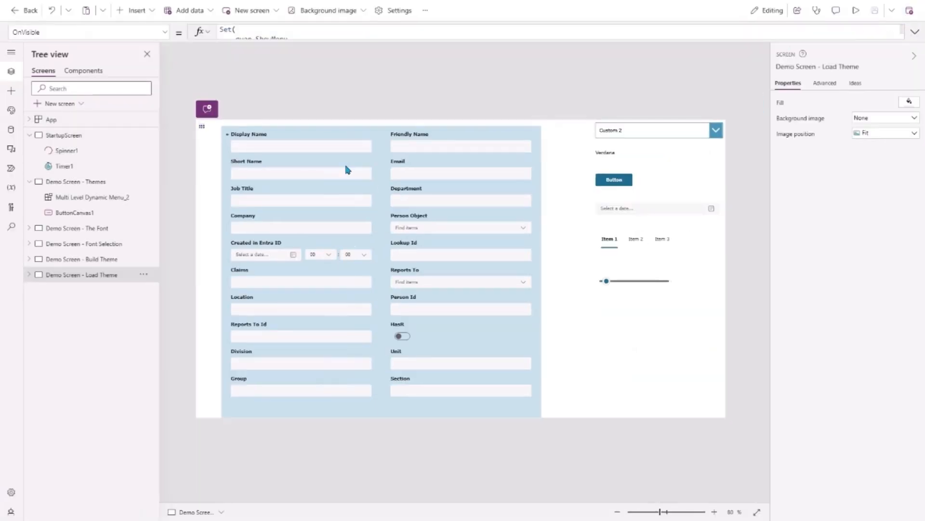
# - Open the App object's Formulas property and enlarge the formula editor to show its definitions
pyautogui.click(50, 121)
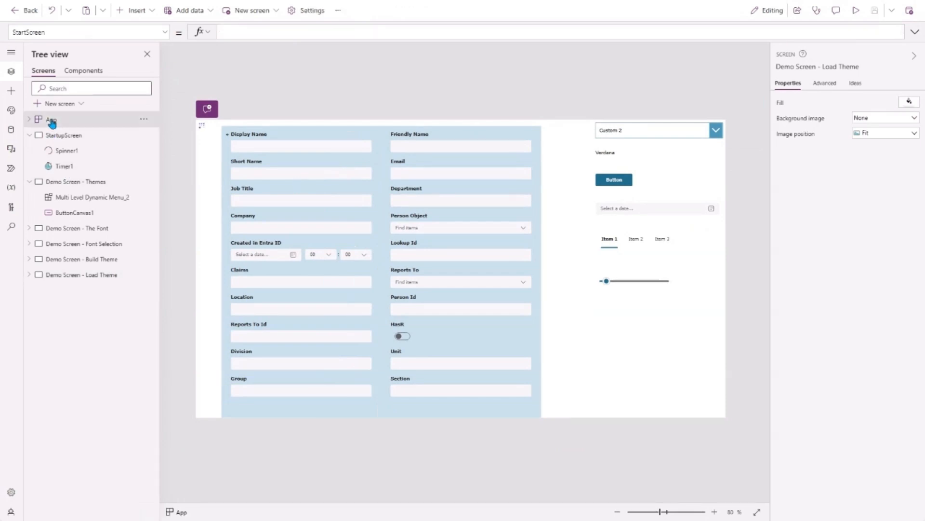
pyautogui.click(164, 32)
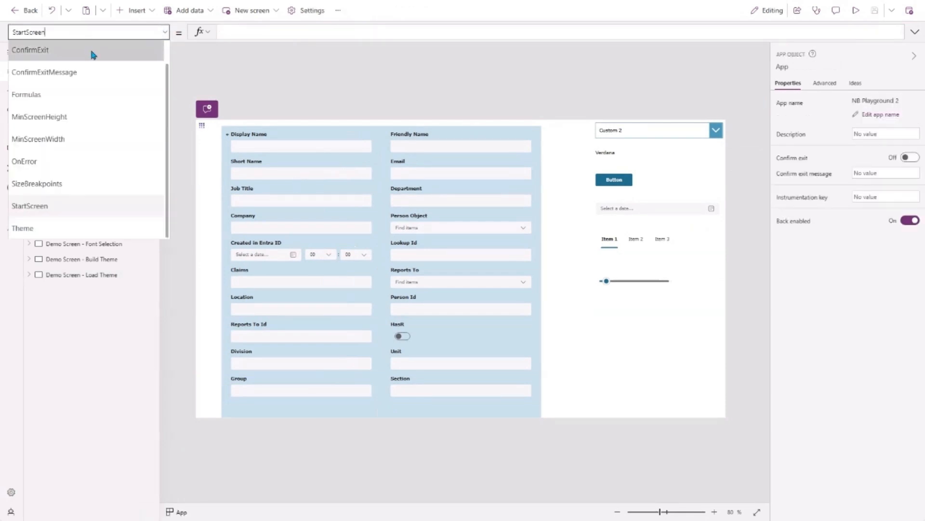
pyautogui.click(61, 92)
pyautogui.moveTo(352, 39); pyautogui.dragTo(300, 379)
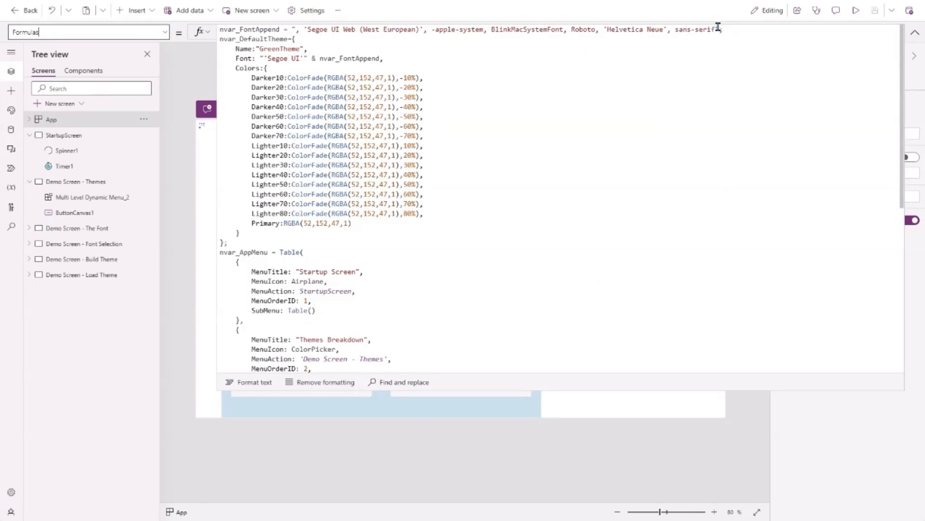
# - Examine the nvar_FontAppend, nvar_DefaultTheme and nvar_AppMenu definitions through to the Load Custom Theme menu entry
pyautogui.click(718, 29)
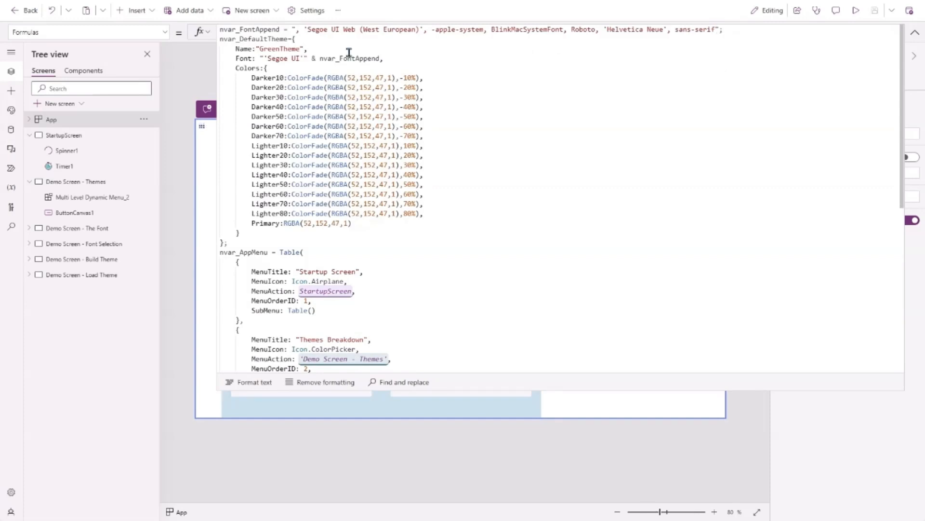
pyautogui.click(296, 29)
pyautogui.scroll(-4, 523, 250)
pyautogui.scroll(-3, 350, 327)
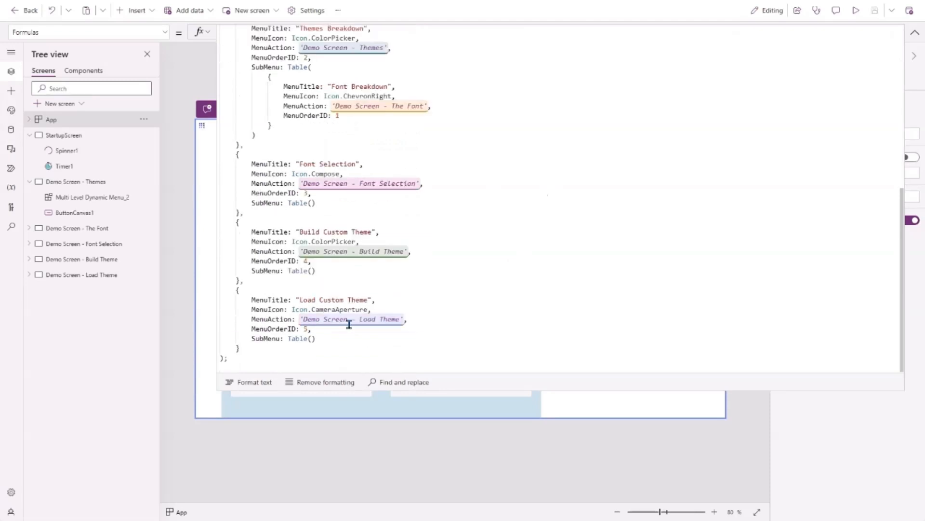
# - Review the start of the App object's Formulas definitions and open its Theme property formula
pyautogui.scroll(6, 349, 320)
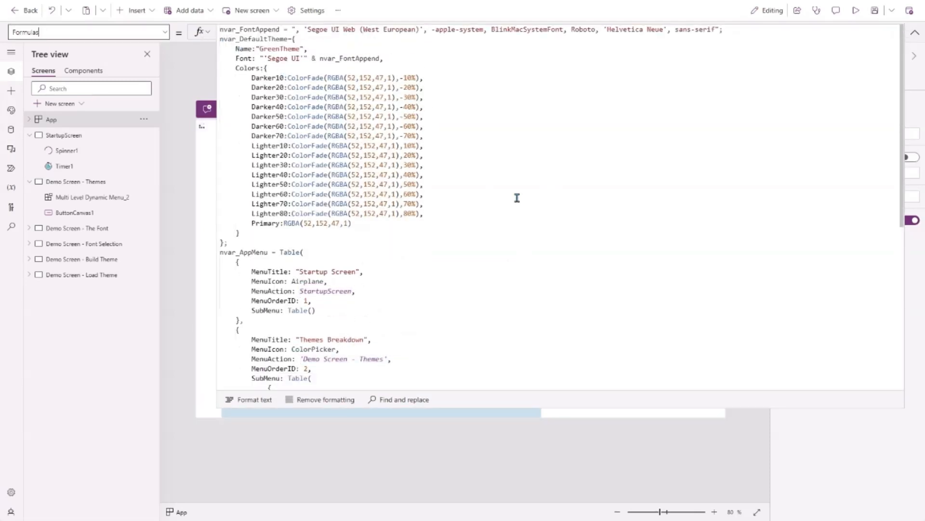
pyautogui.click(165, 32)
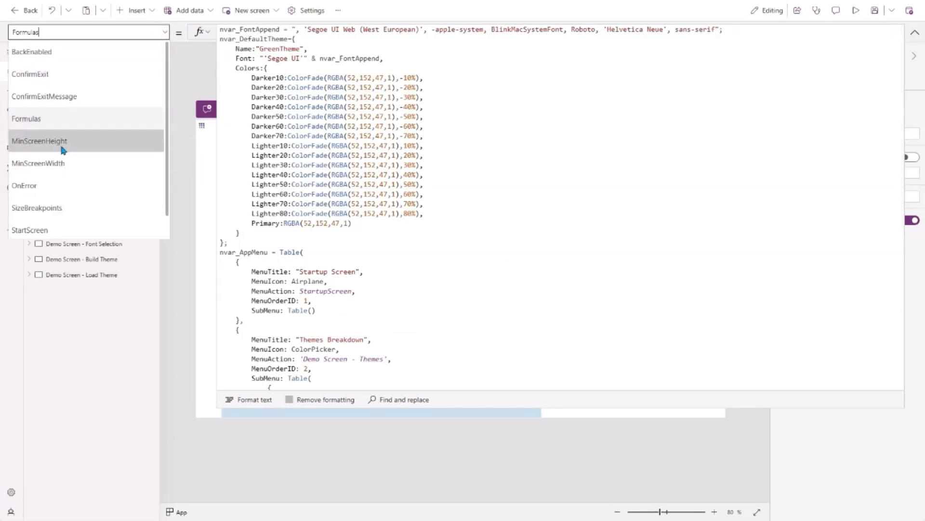
pyautogui.scroll(-1, 60, 143)
pyautogui.click(48, 229)
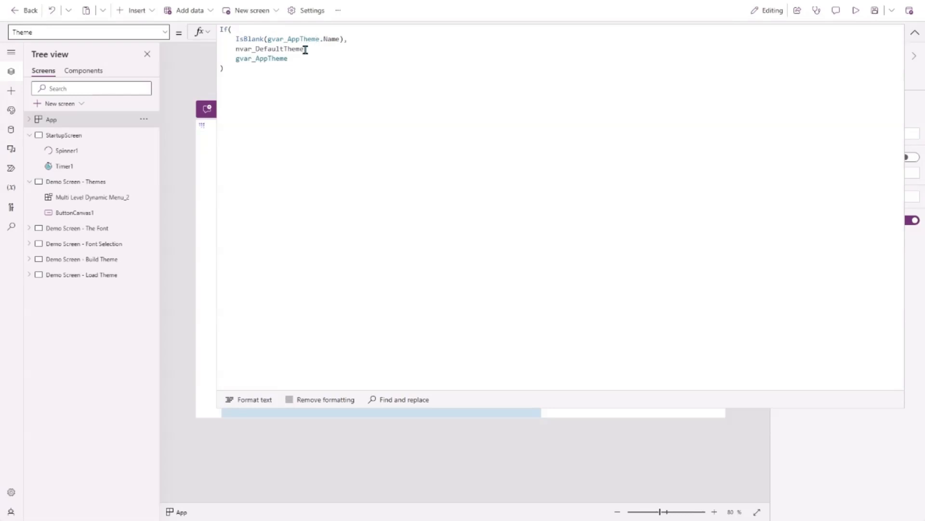
# - Compare the App object's Formulas definition of nvar_DefaultTheme with its Theme property, ending on the Theme formula
pyautogui.click(166, 33)
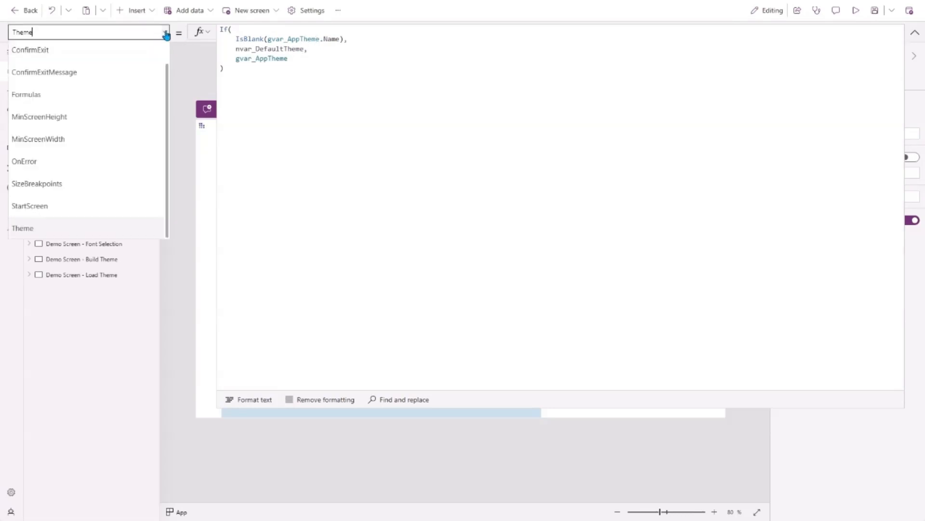
pyautogui.scroll(1, 114, 109)
pyautogui.click(96, 120)
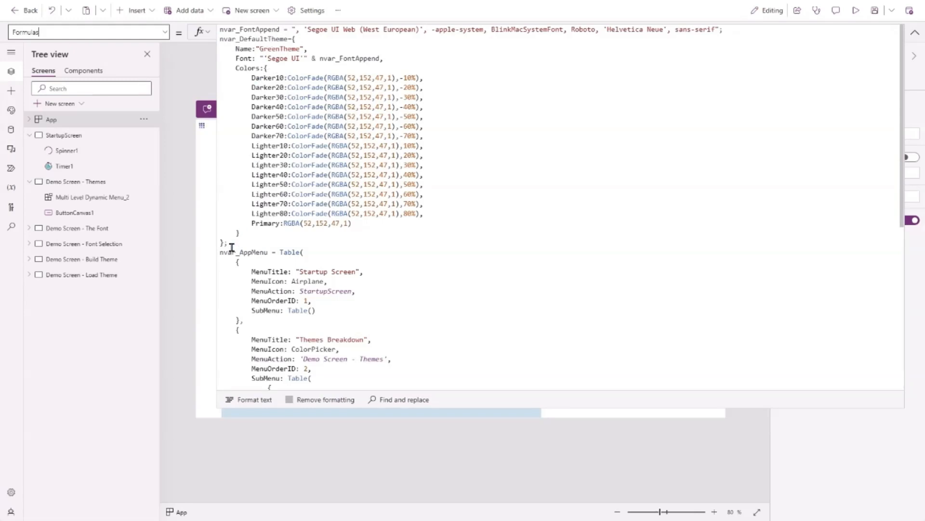
pyautogui.click(167, 32)
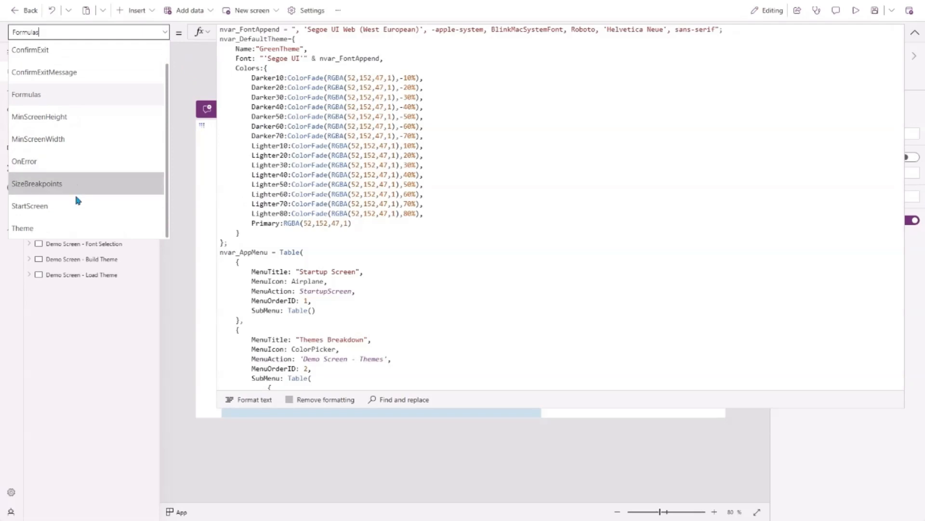
pyautogui.click(71, 229)
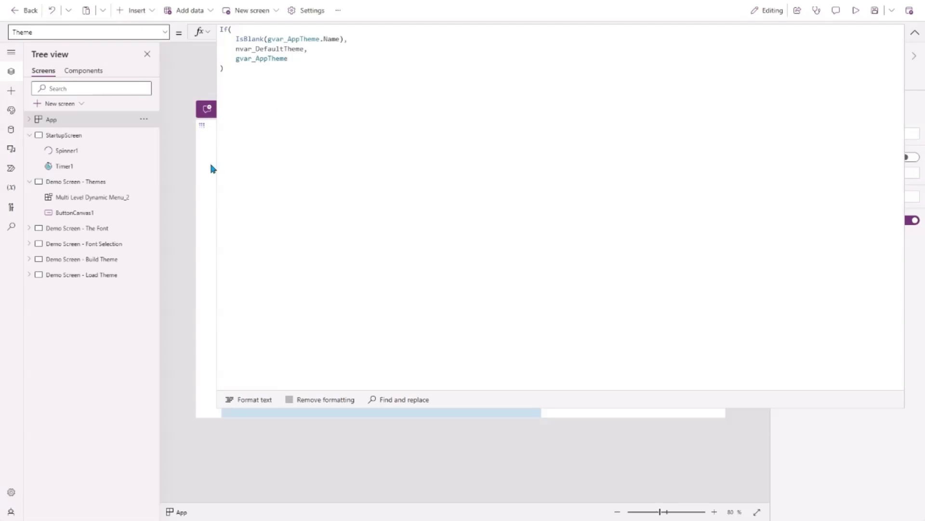
# - Preview the app starting from StartupScreen and go to its Load Custom Theme screen
pyautogui.click(74, 136)
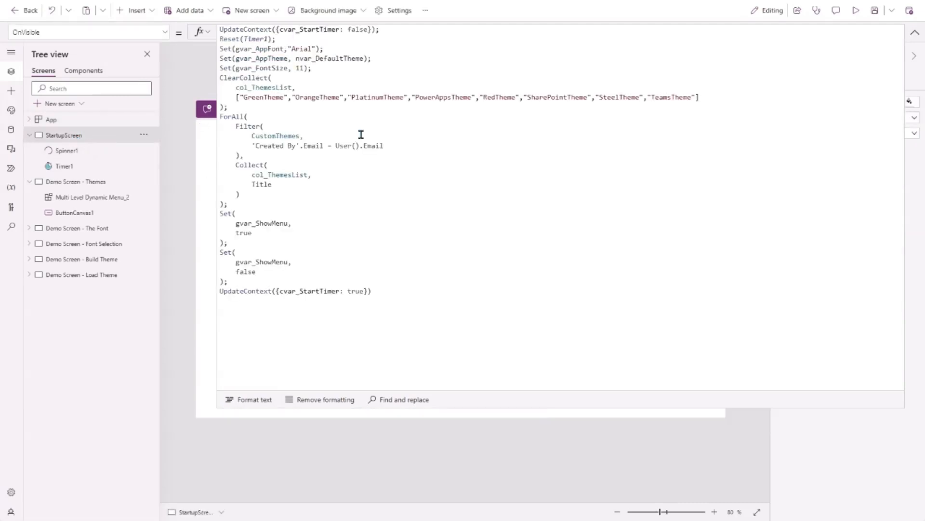
pyautogui.click(915, 33)
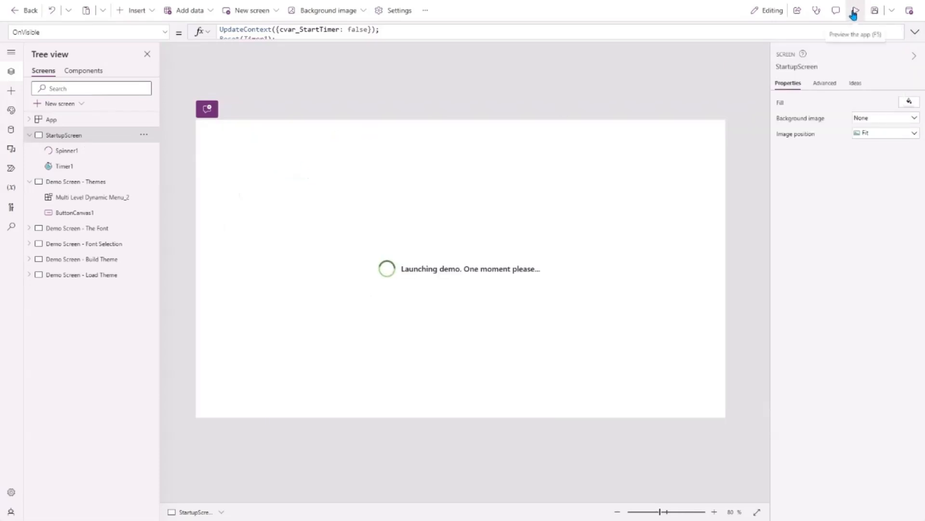
pyautogui.click(856, 11)
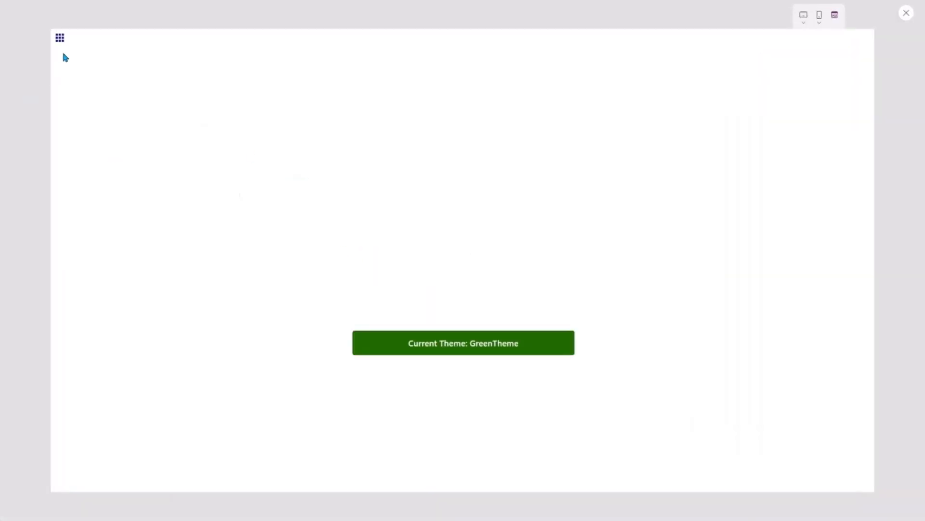
pyautogui.click(59, 38)
pyautogui.click(108, 160)
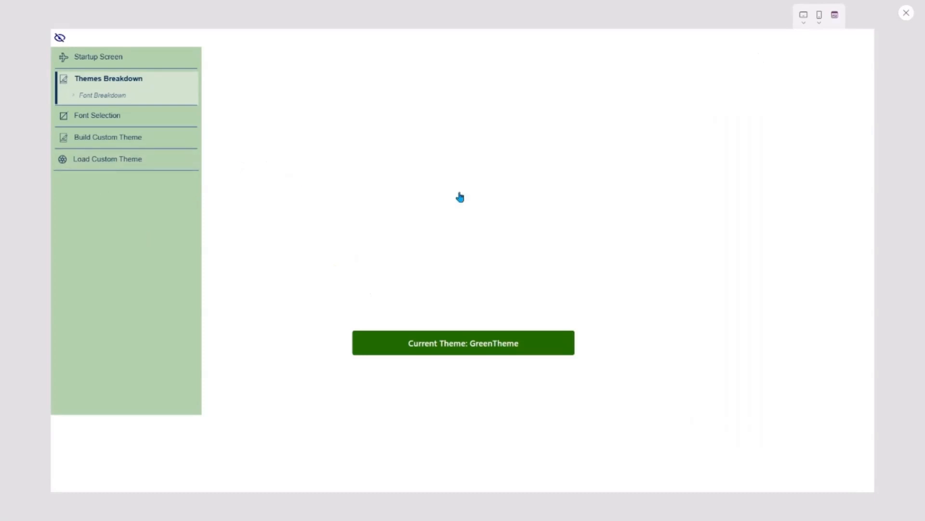
# - Apply the saved theme Custom 2 and switch to Olive Garden Theme on the previewed screen
pyautogui.click(851, 54)
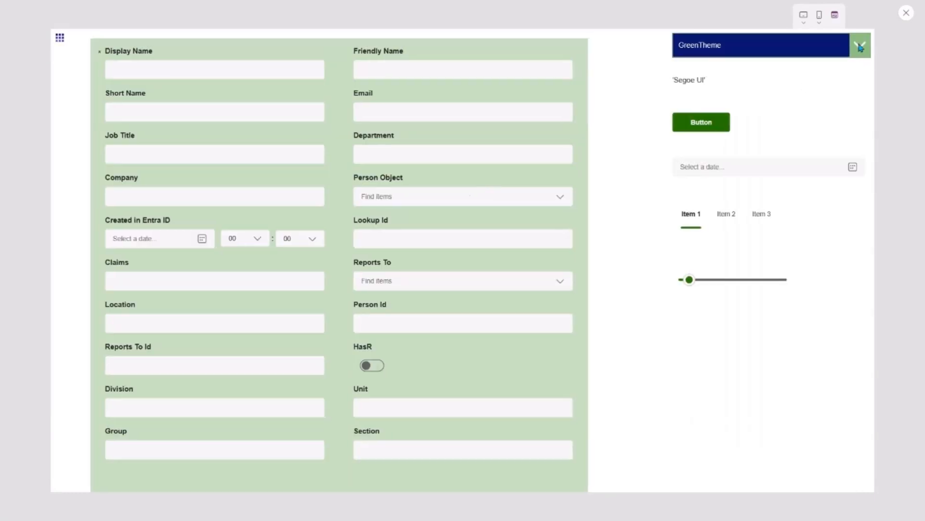
pyautogui.scroll(-1, 740, 186)
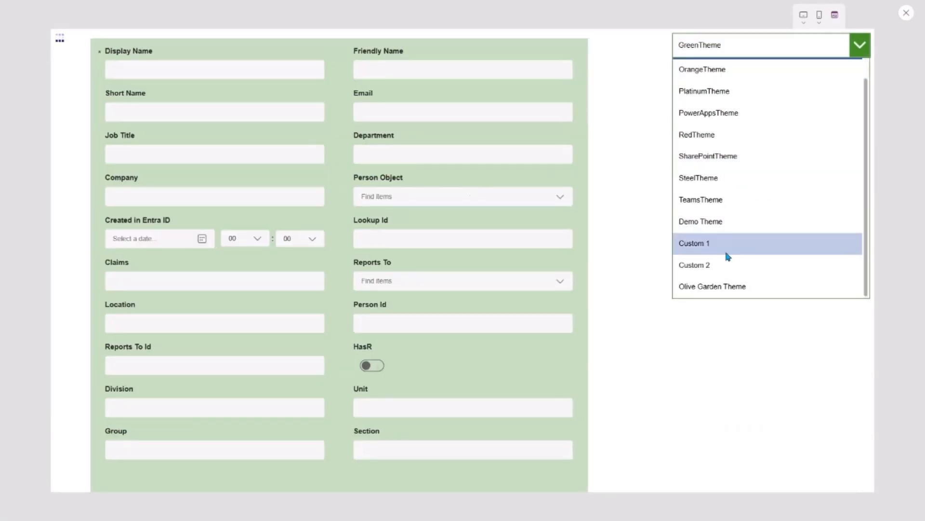
pyautogui.click(717, 263)
pyautogui.click(860, 45)
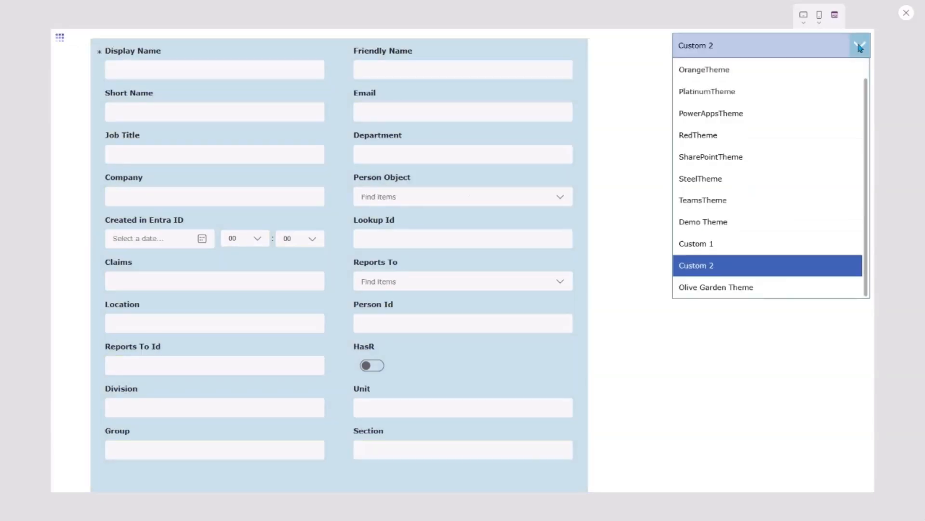
pyautogui.click(715, 287)
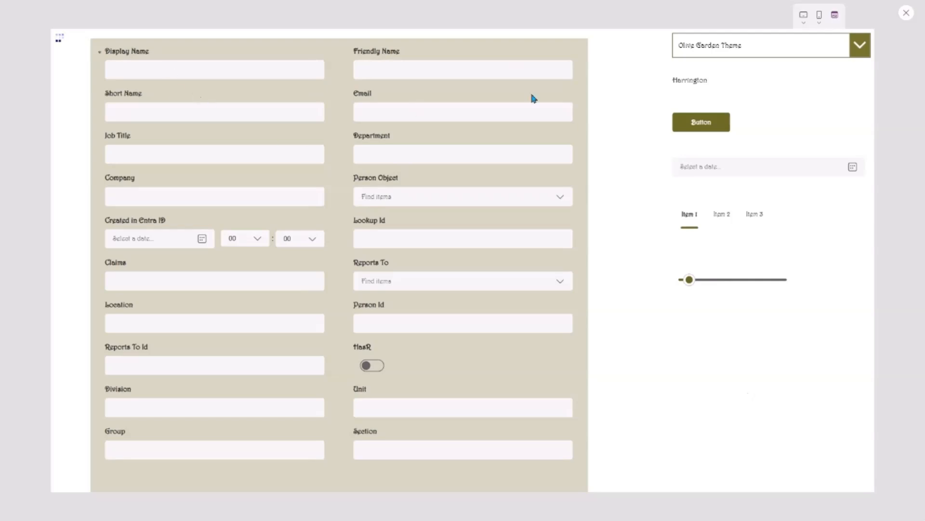
# - Vary the previewed screen's font size with the slider, from maximum to minimum, and leave it at about a third of its range
pyautogui.moveTo(690, 280); pyautogui.dragTo(767, 282)
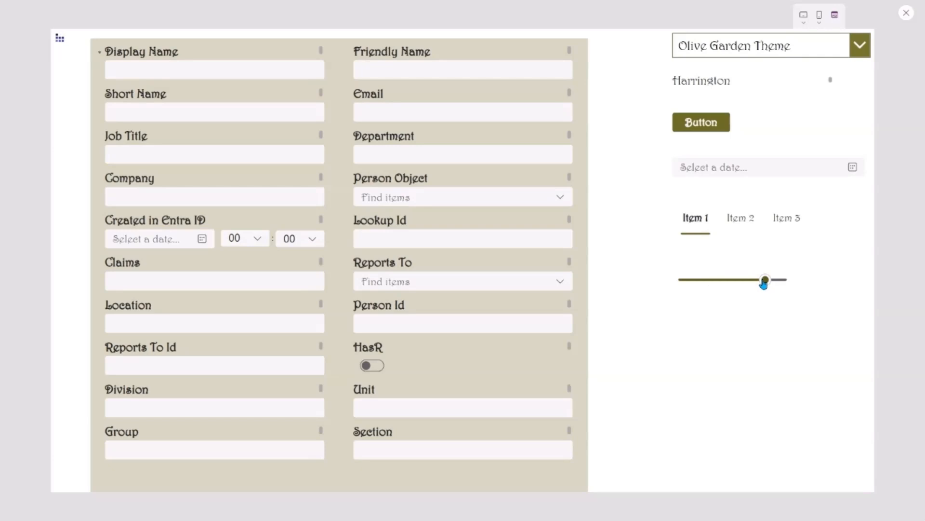
pyautogui.moveTo(764, 285); pyautogui.dragTo(797, 281)
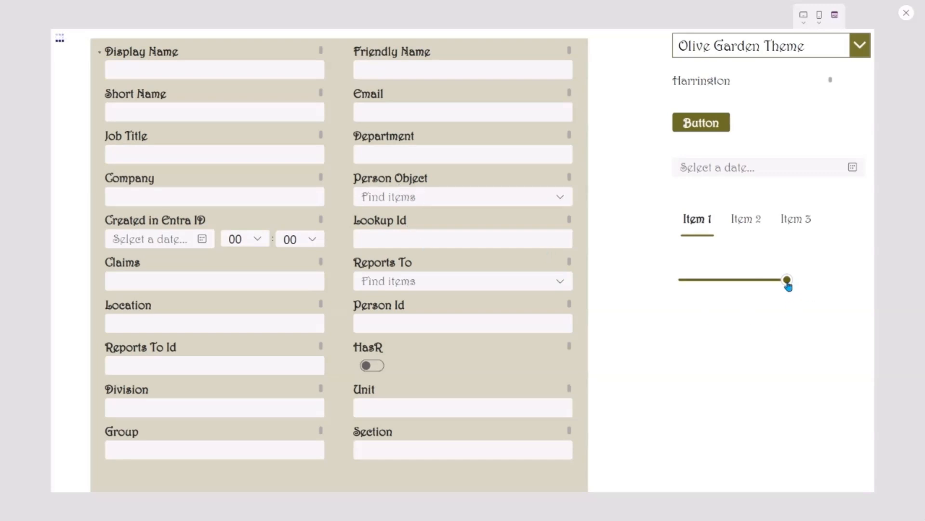
pyautogui.moveTo(787, 280); pyautogui.dragTo(620, 302)
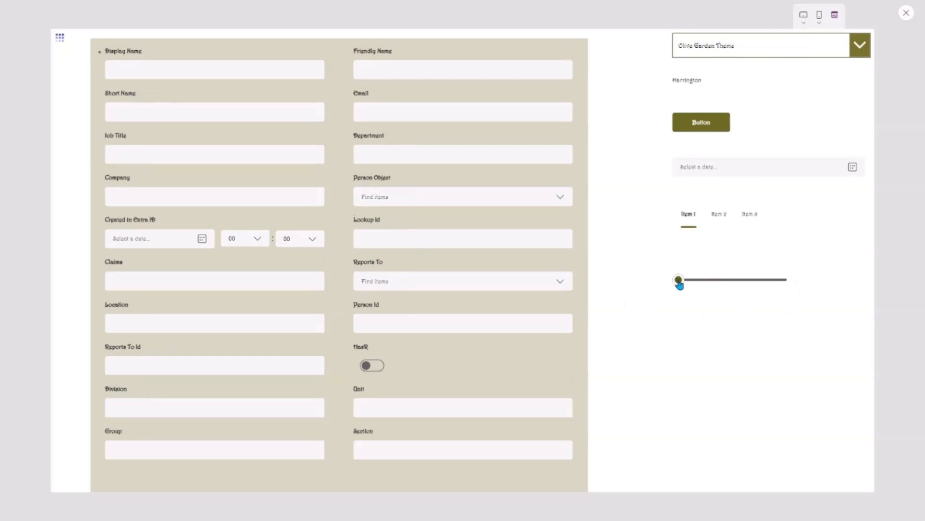
pyautogui.moveTo(678, 279); pyautogui.dragTo(713, 283)
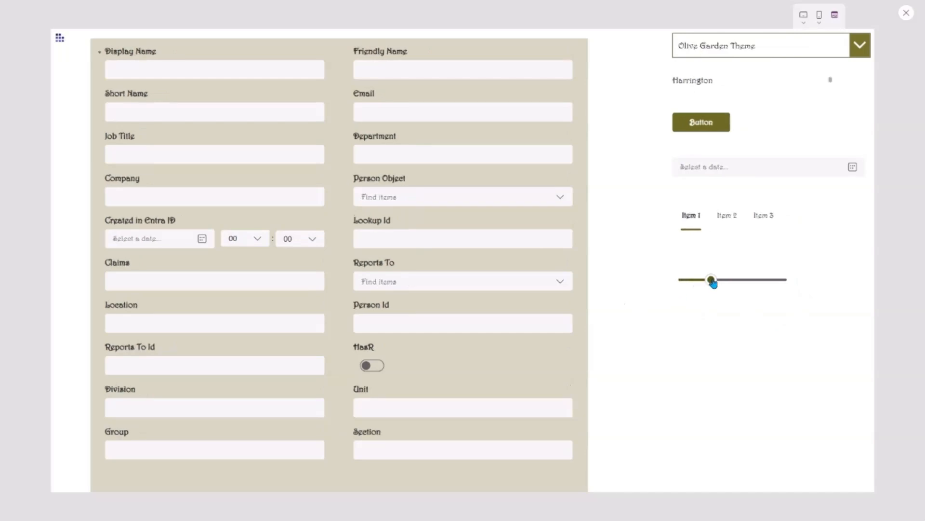